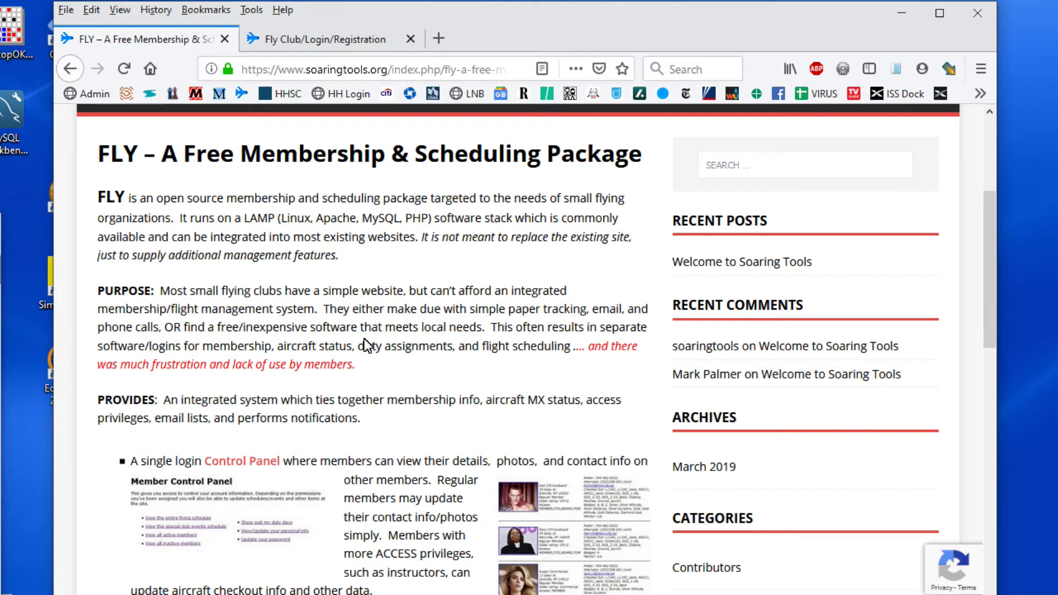
On the Fly Club site, view the special event schedule and browse the club aircraft listing.
{"action": "left_click", "coordinate": [333, 46]}
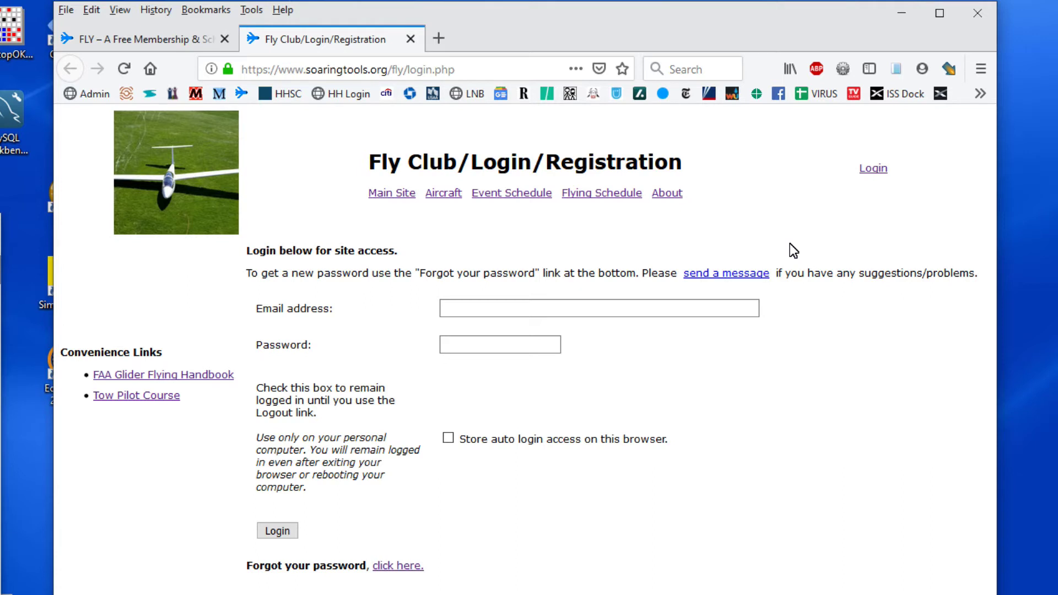
{"action": "left_click", "coordinate": [508, 194]}
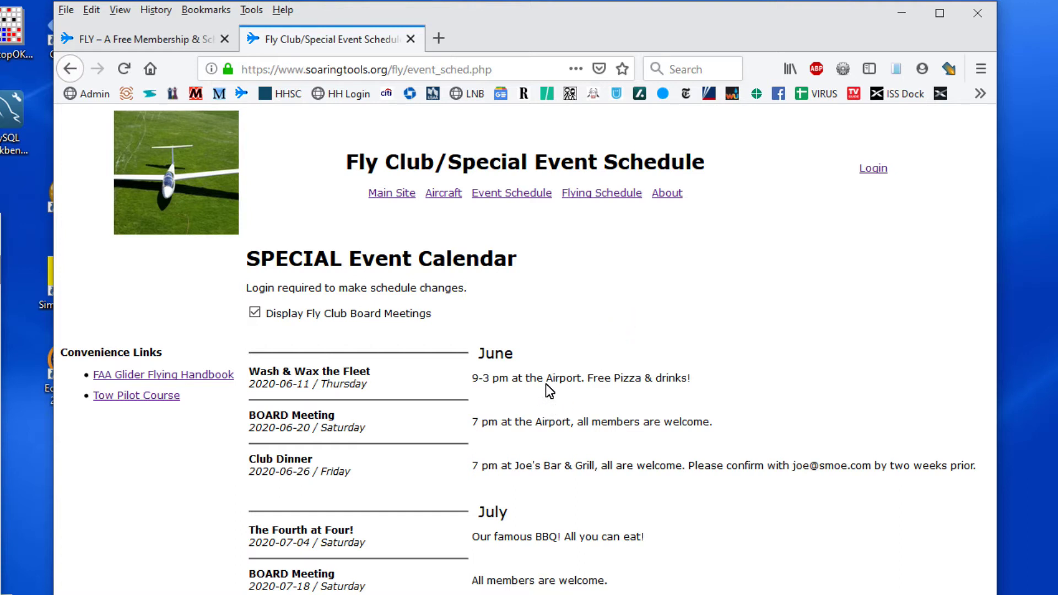
{"action": "left_click", "coordinate": [454, 191]}
{"action": "scroll", "coordinate": [476, 211], "scroll_direction": "down", "scroll_amount": 2}
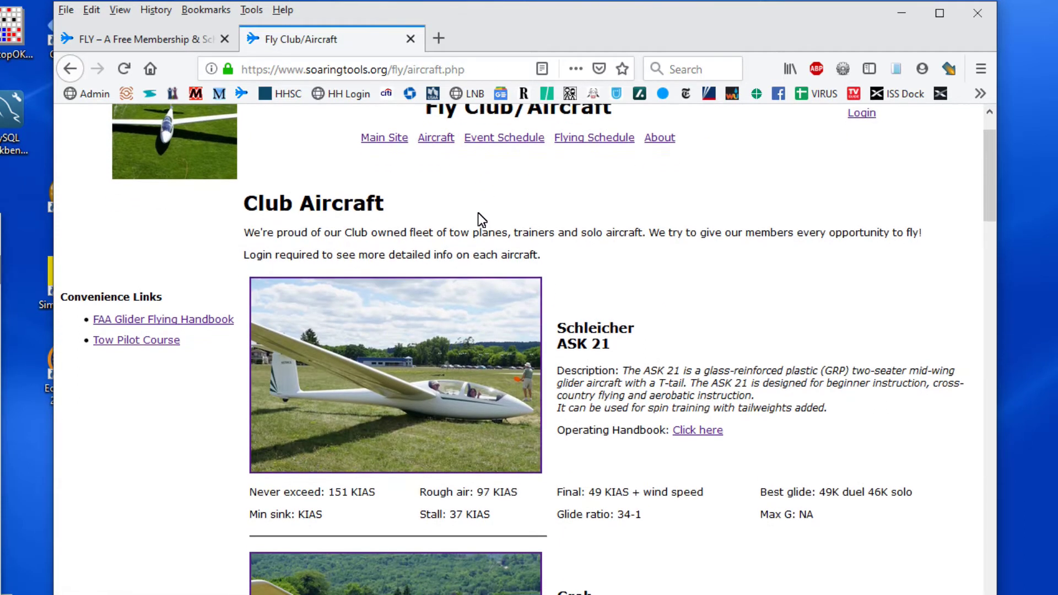
{"action": "scroll", "coordinate": [481, 218], "scroll_direction": "down", "scroll_amount": 5}
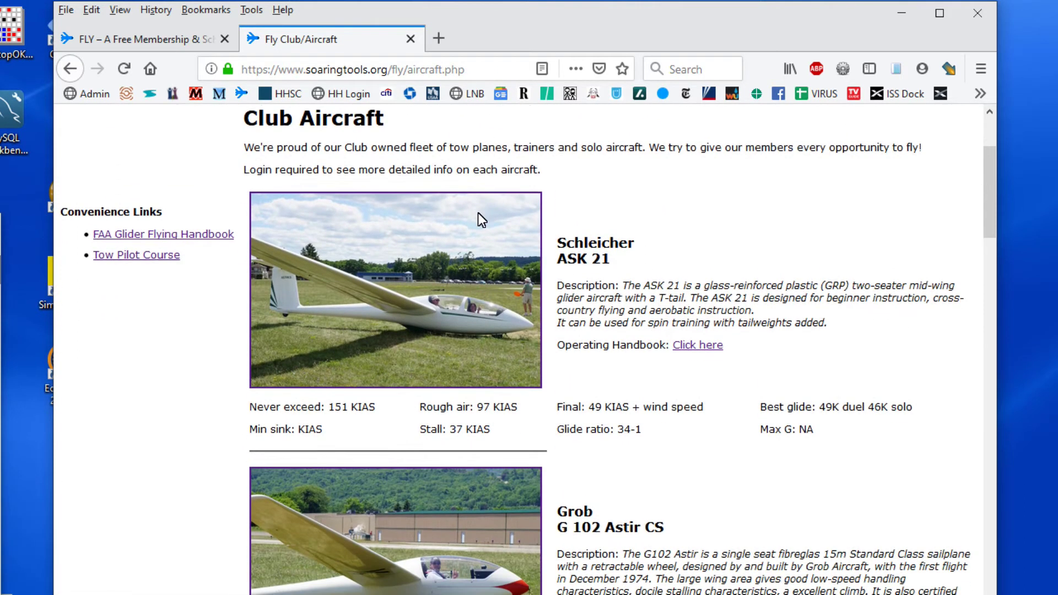
{"action": "scroll", "coordinate": [478, 215], "scroll_direction": "down", "scroll_amount": 7}
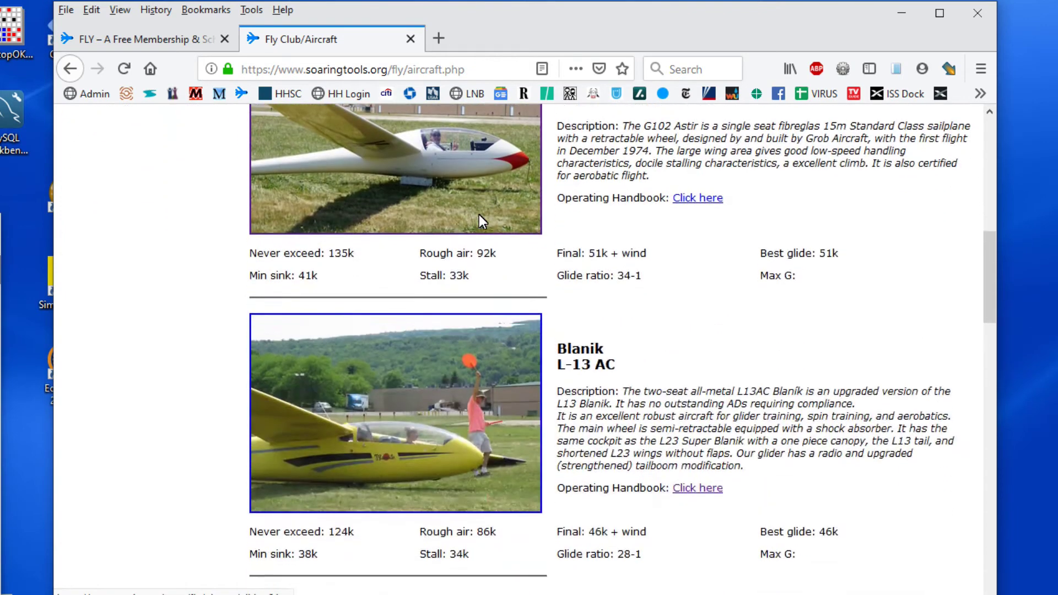
{"action": "scroll", "coordinate": [480, 216], "scroll_direction": "up", "scroll_amount": 8}
{"action": "scroll", "coordinate": [482, 218], "scroll_direction": "up", "scroll_amount": 6}
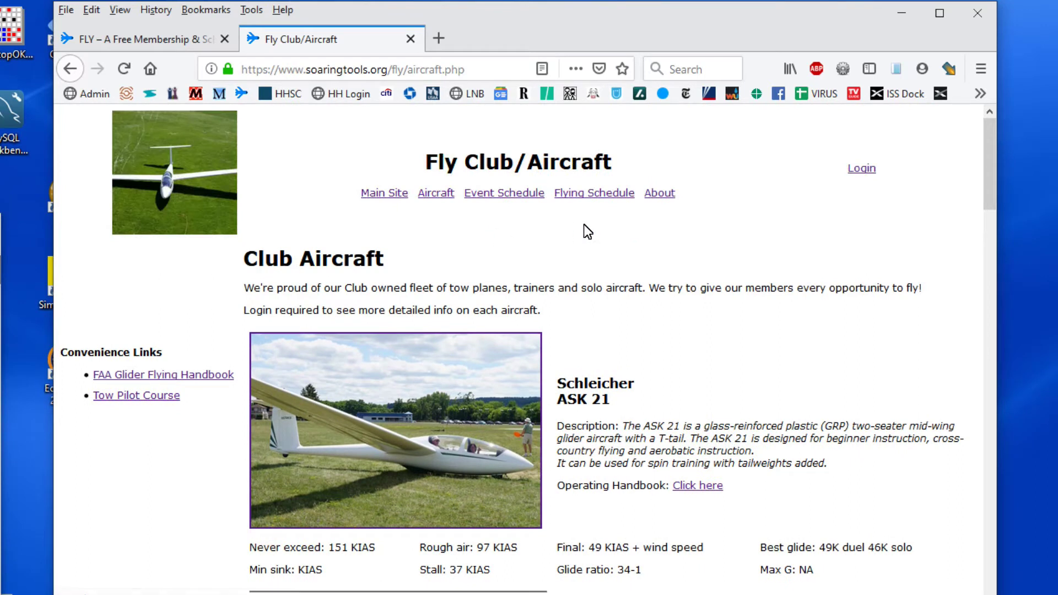
Open the public flying schedule and review the duty assignments and aircraft reservations for July.
{"action": "left_click", "coordinate": [587, 196]}
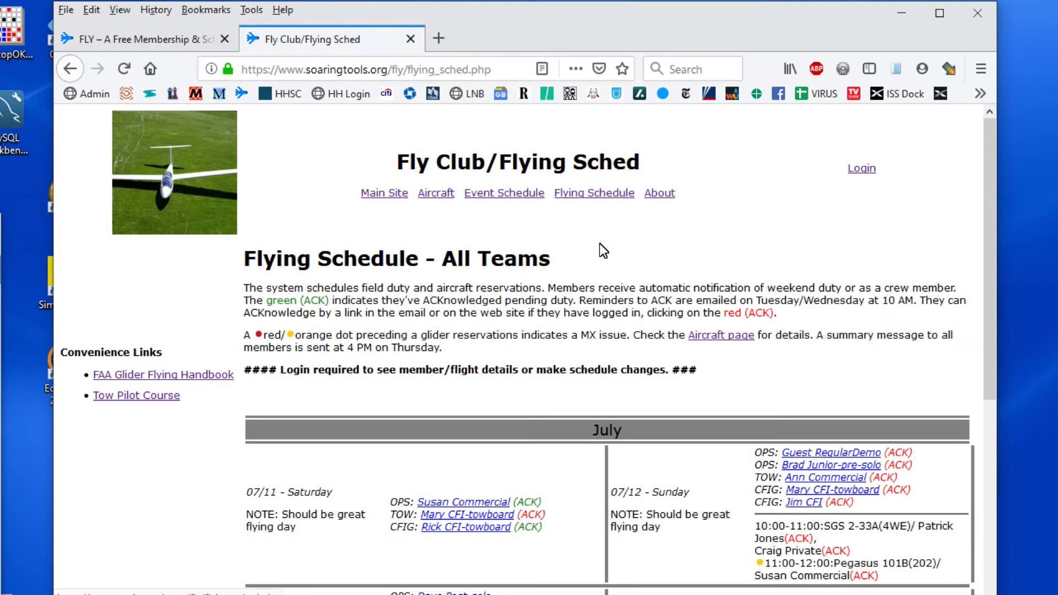
{"action": "scroll", "coordinate": [600, 243], "scroll_direction": "down", "scroll_amount": 2}
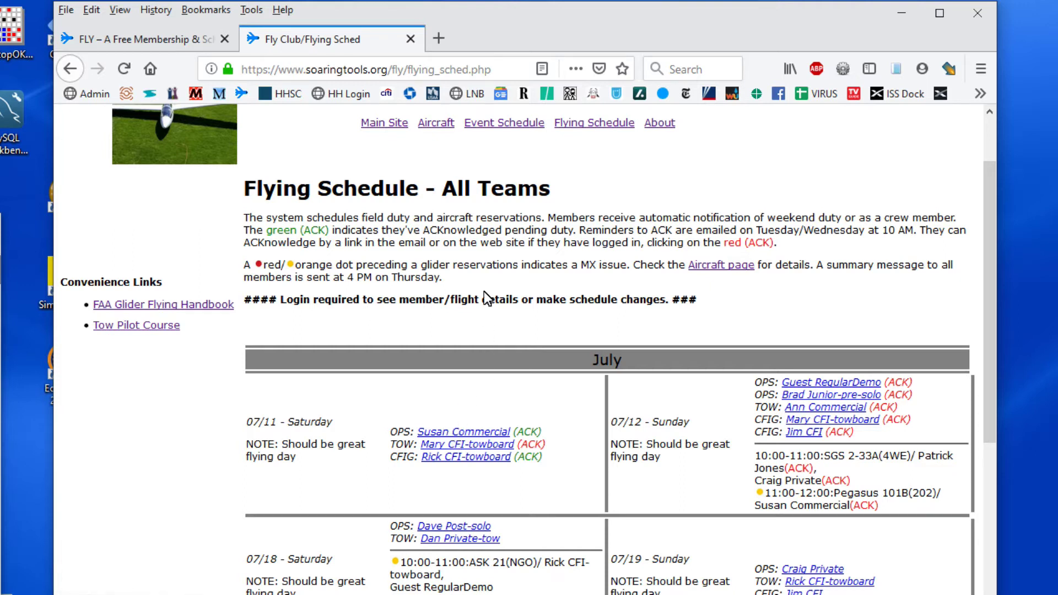
{"action": "scroll", "coordinate": [486, 298], "scroll_direction": "down", "scroll_amount": 1}
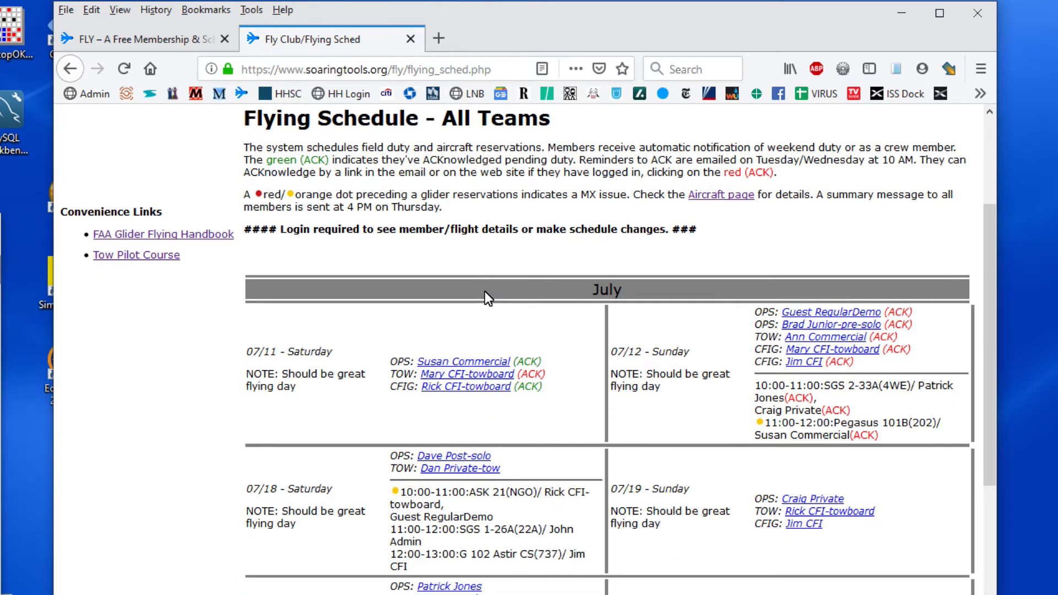
{"action": "scroll", "coordinate": [500, 240], "scroll_direction": "up", "scroll_amount": 2}
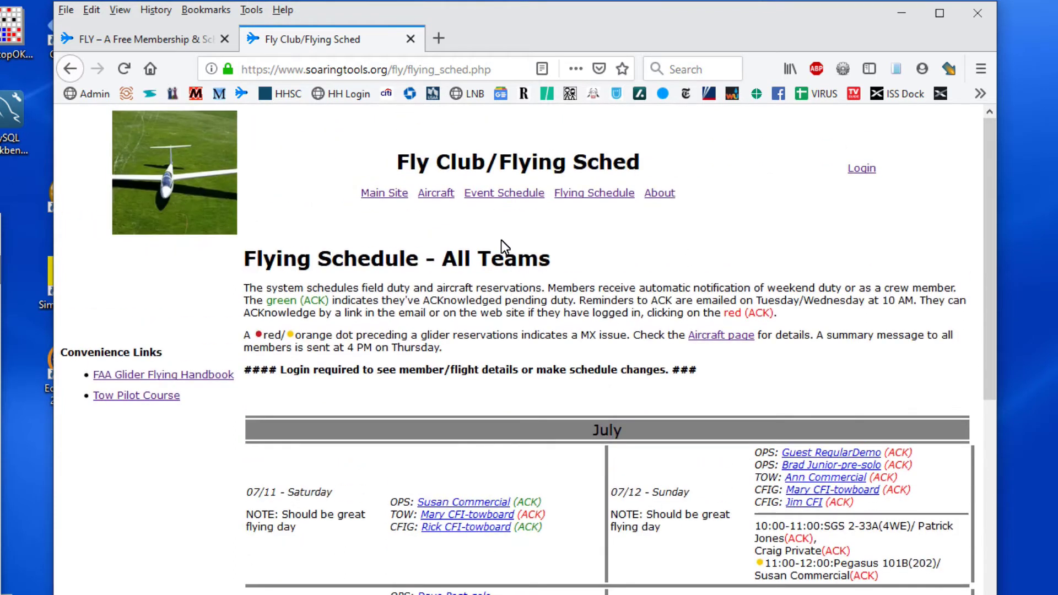
Log in to the club site with the saved regular guest account, filling in its e-mail address and password.
{"action": "left_click", "coordinate": [860, 171]}
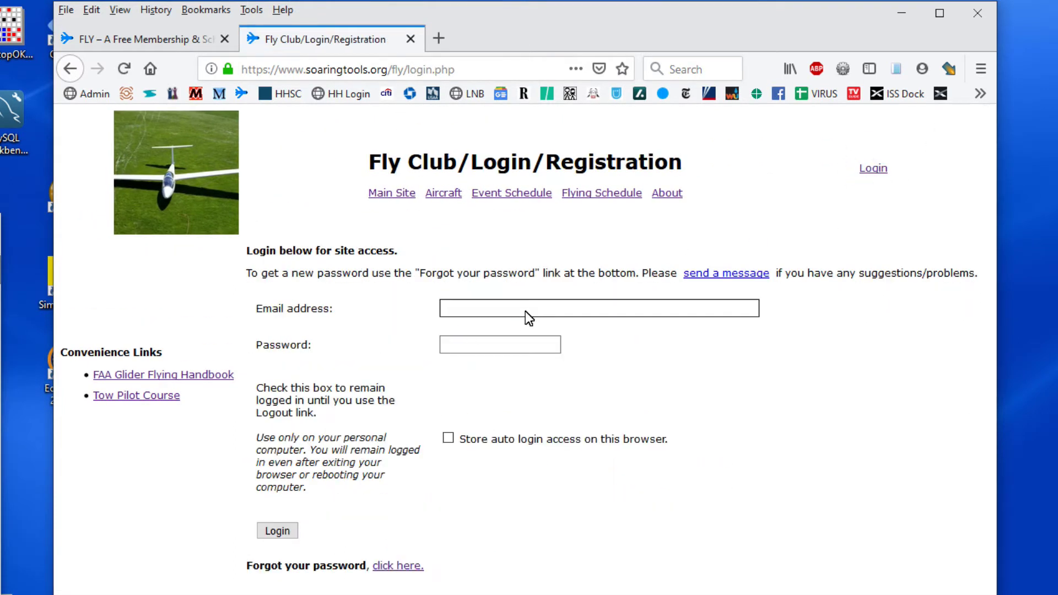
{"action": "left_click", "coordinate": [525, 311]}
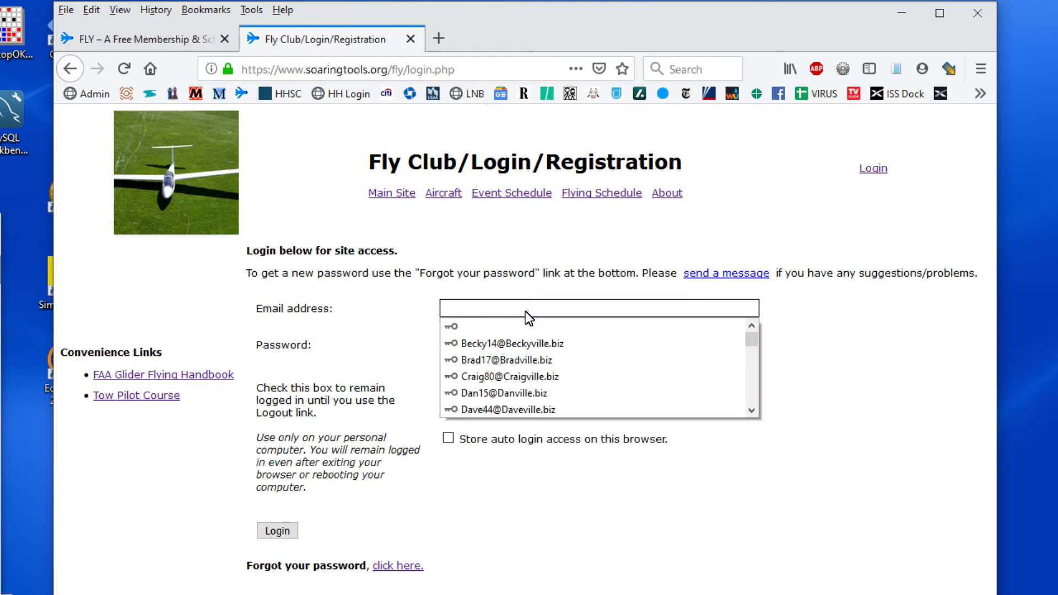
{"action": "type", "text": "g"}
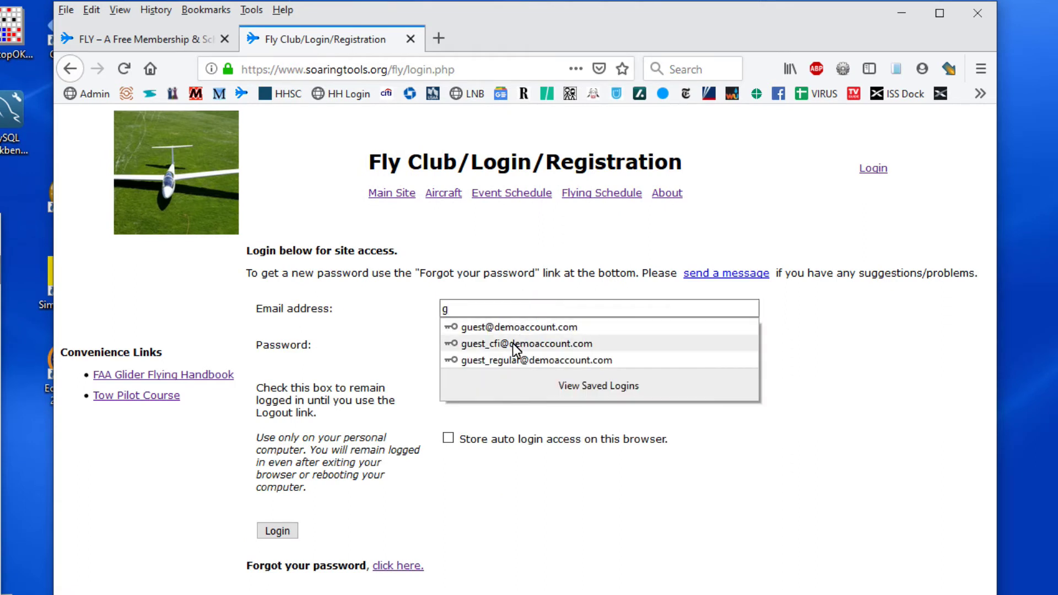
{"action": "left_click", "coordinate": [512, 359]}
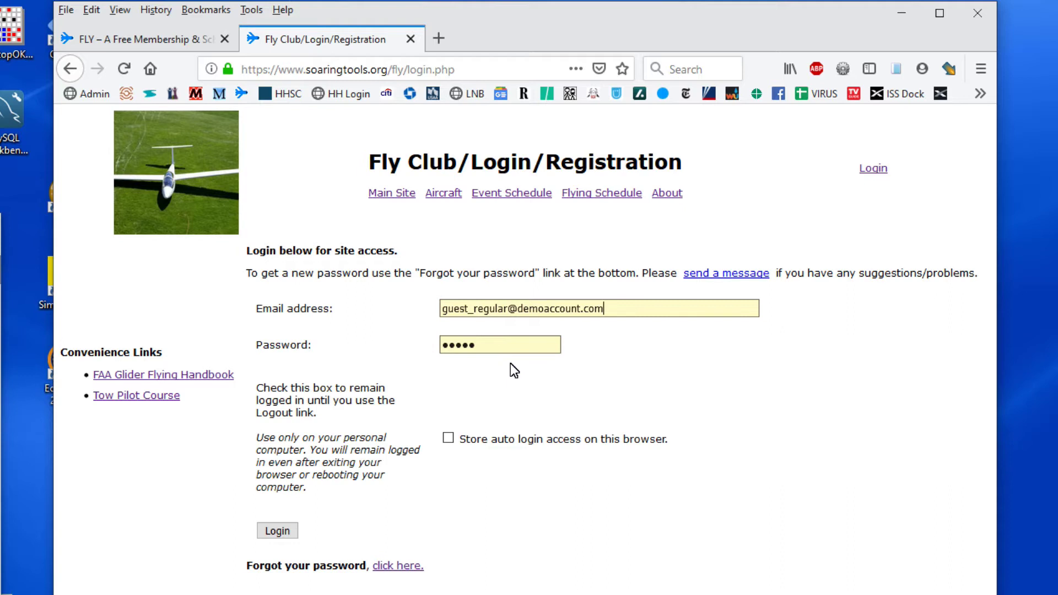
{"action": "left_click", "coordinate": [277, 531]}
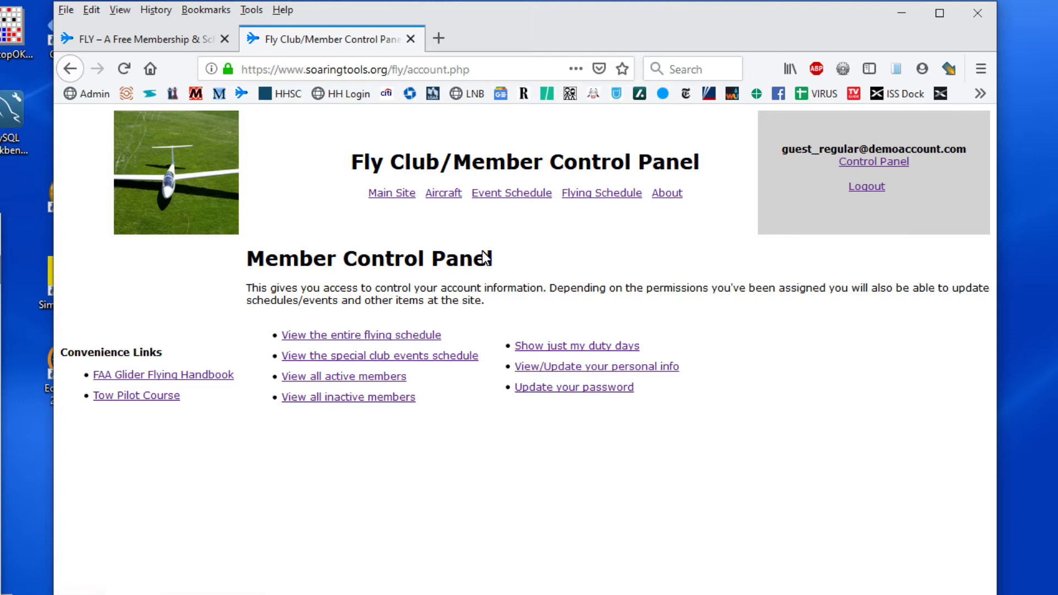
Open the Aircraft Status Report from the club aircraft page and review the fleet's maintenance status.
{"action": "left_click", "coordinate": [451, 196]}
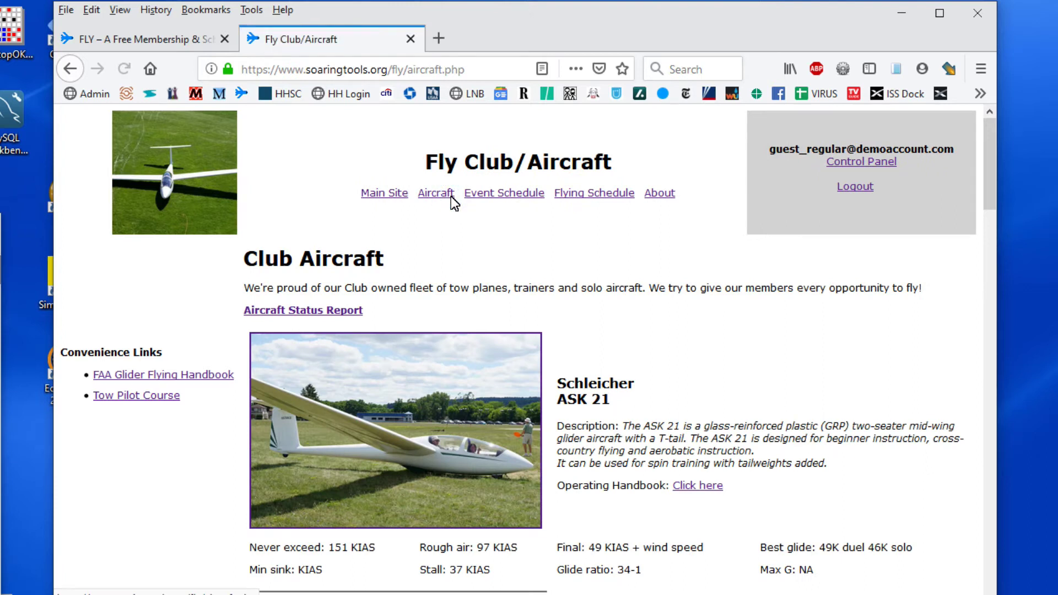
{"action": "scroll", "coordinate": [498, 306], "scroll_direction": "down", "scroll_amount": 2}
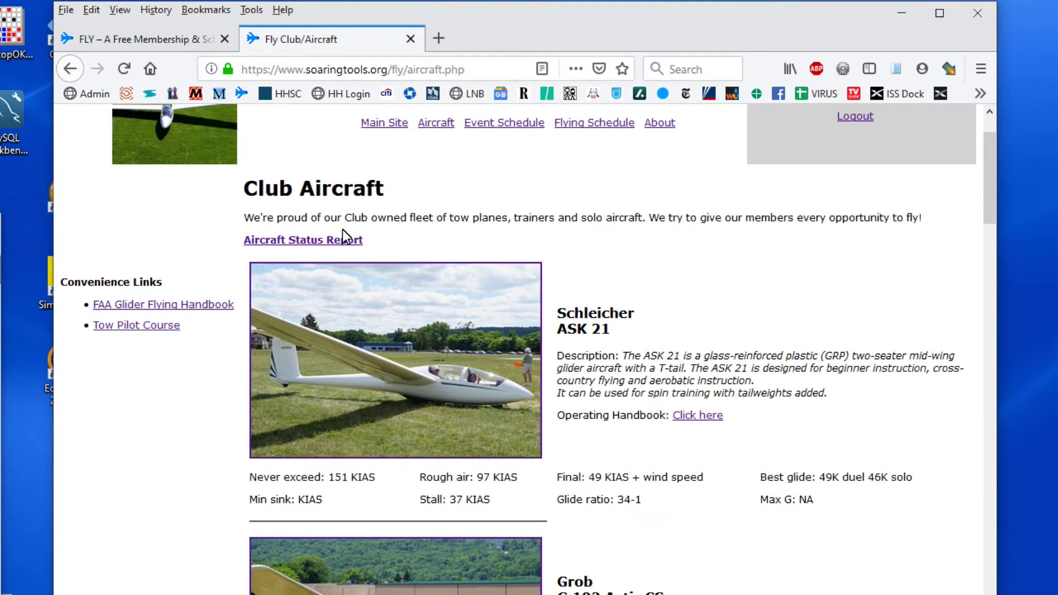
{"action": "left_click", "coordinate": [352, 242]}
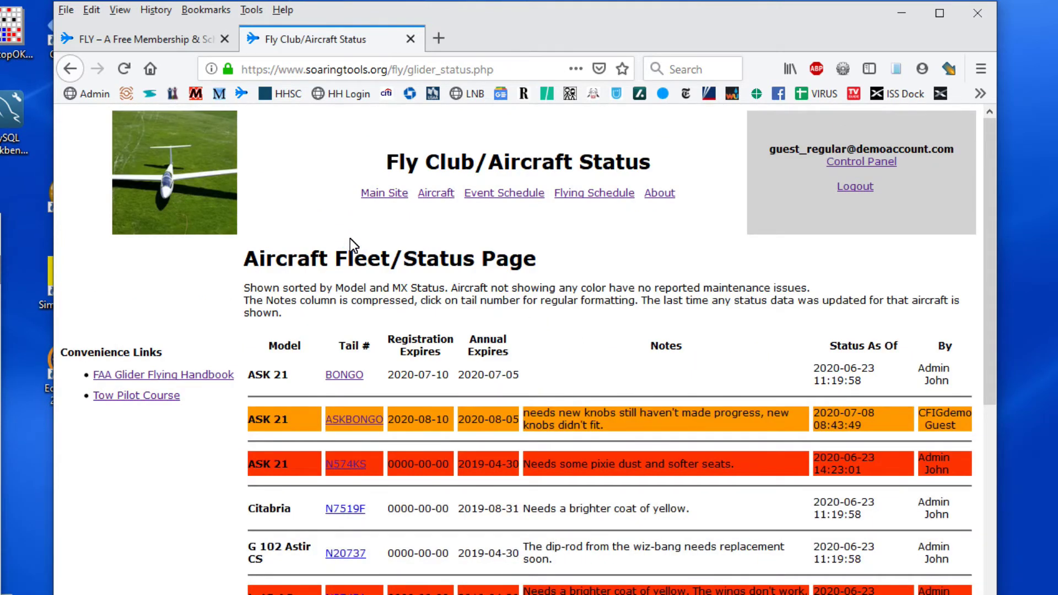
{"action": "scroll", "coordinate": [350, 239], "scroll_direction": "down", "scroll_amount": 2}
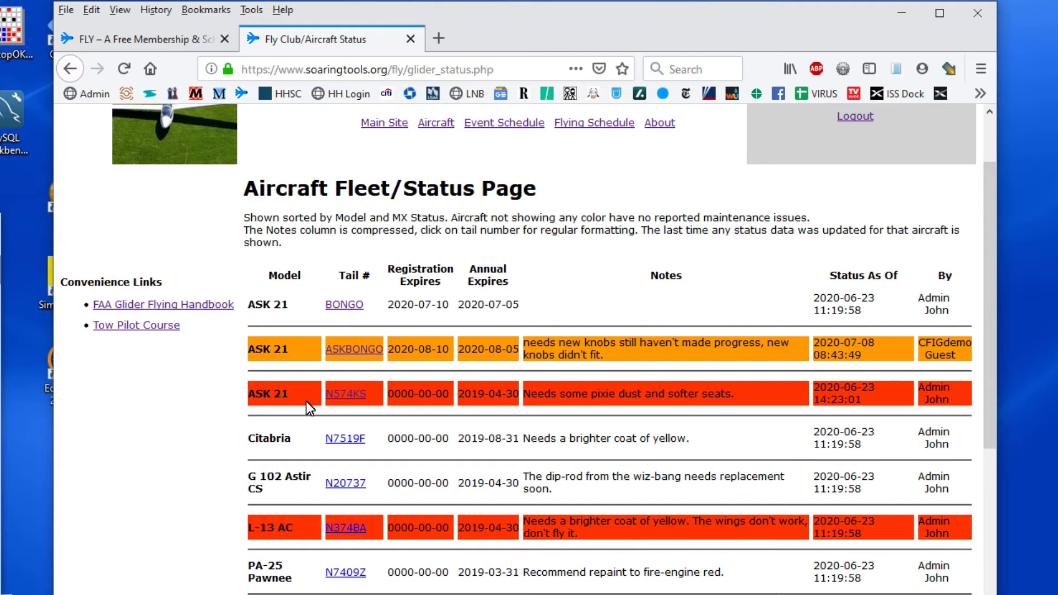
Review the status log history of the ASK 21 with tail number ASKBONGO, and return to the fleet status page.
{"action": "left_click", "coordinate": [358, 349]}
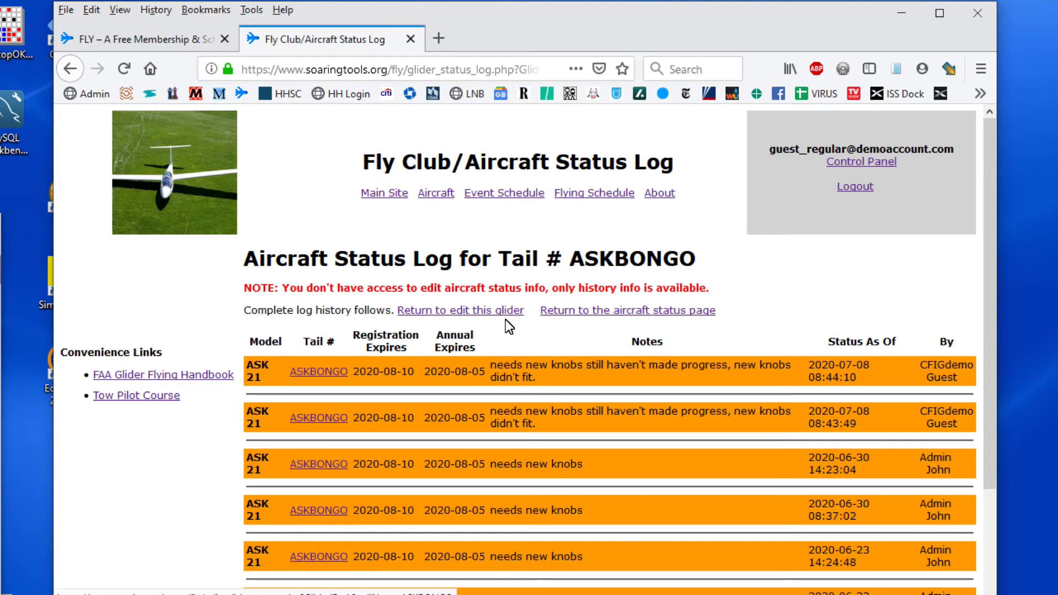
{"action": "scroll", "coordinate": [505, 341], "scroll_direction": "down", "scroll_amount": 2}
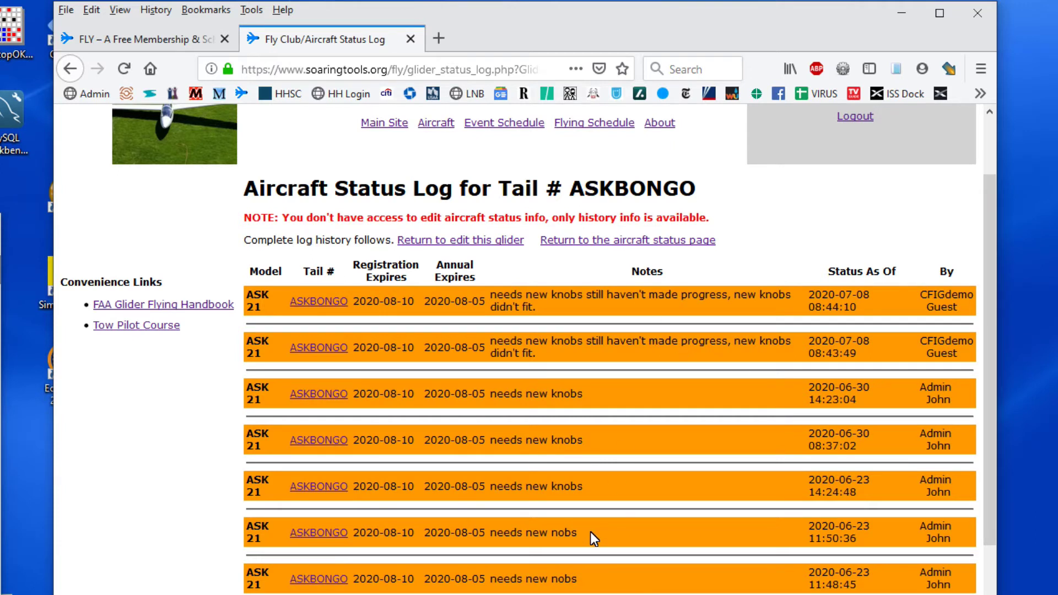
{"action": "key", "text": "alt+Left"}
Open the logged-in flying schedule, bring up a new e-mail to the OPS member for 07/11, and close it unsent.
{"action": "left_click", "coordinate": [623, 194]}
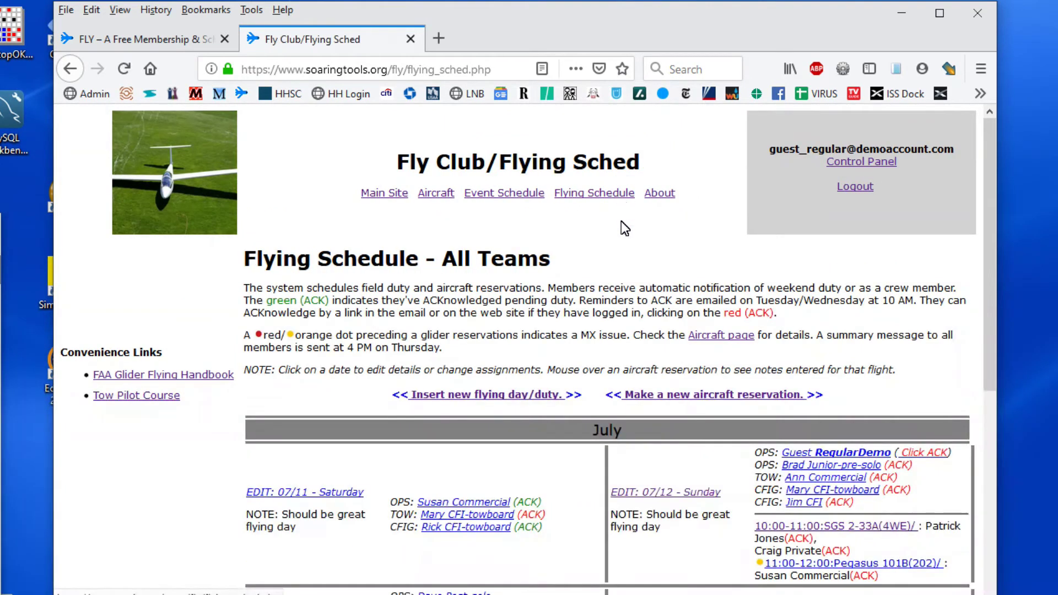
{"action": "scroll", "coordinate": [531, 333], "scroll_direction": "down", "scroll_amount": 4}
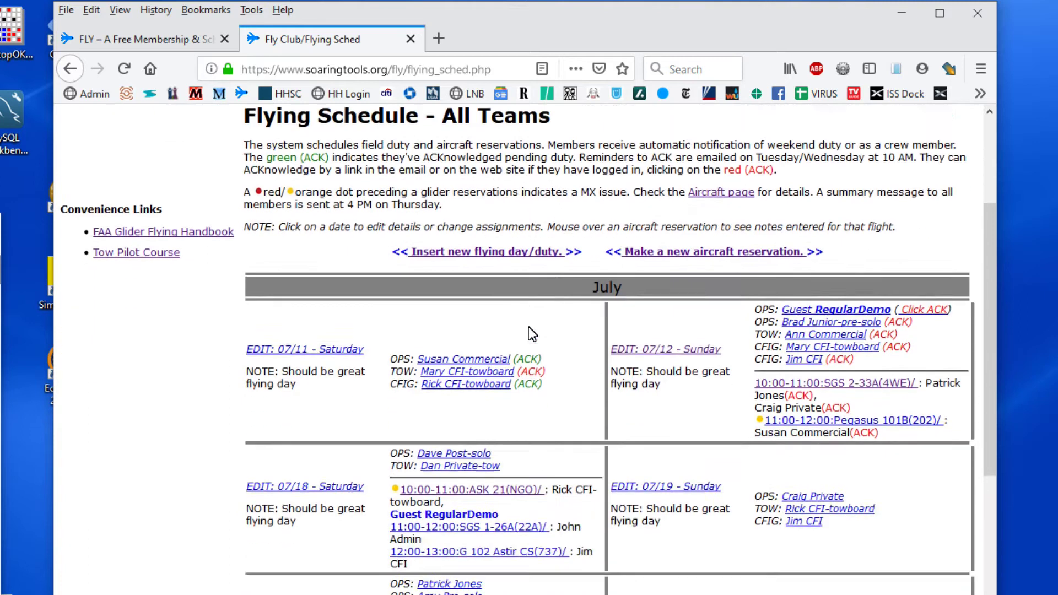
{"action": "scroll", "coordinate": [528, 327], "scroll_direction": "down", "scroll_amount": 2}
{"action": "scroll", "coordinate": [528, 326], "scroll_direction": "up", "scroll_amount": 2}
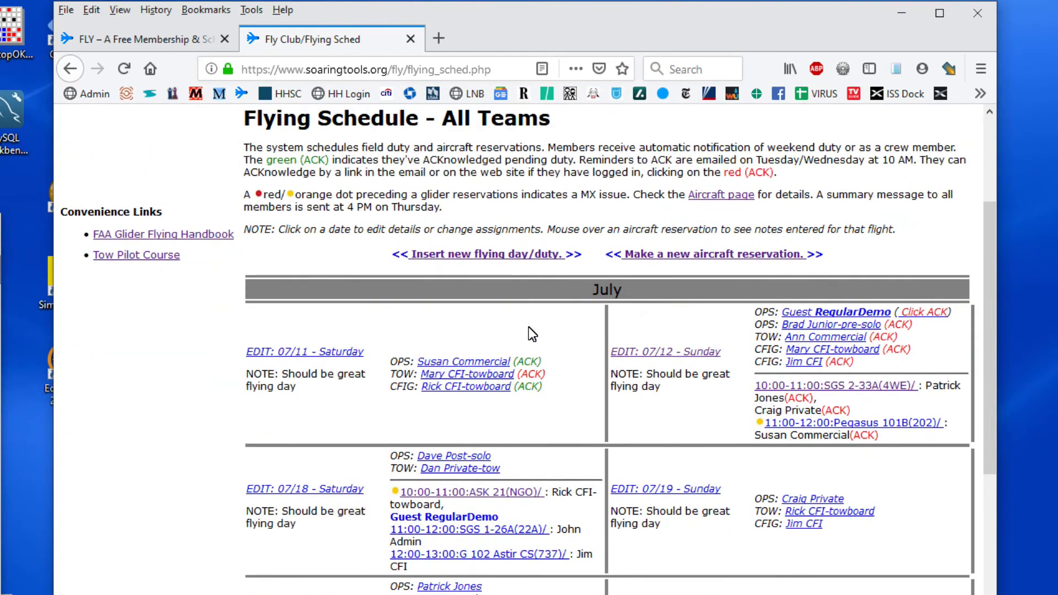
{"action": "left_click", "coordinate": [478, 360]}
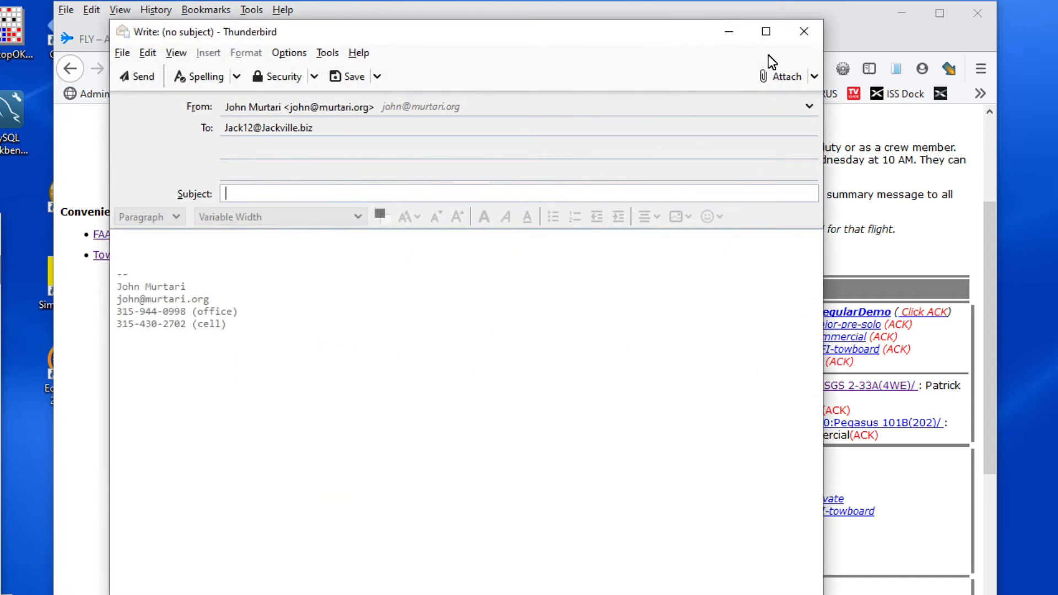
{"action": "left_click", "coordinate": [803, 32]}
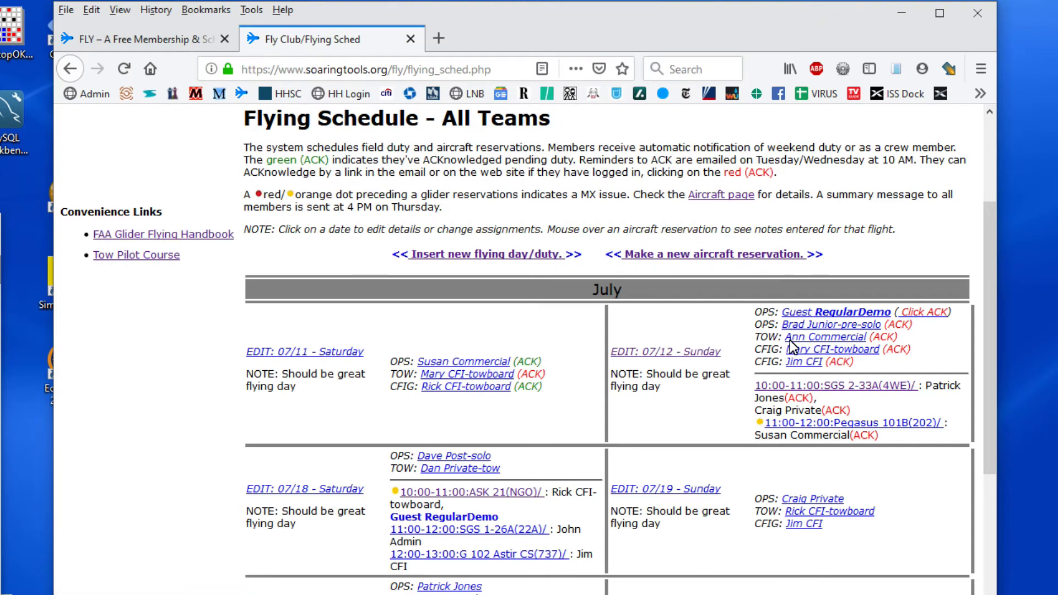
View the notes attached to the SGS 2-33A and Pegasus aircraft reservations for Sunday 07/12.
{"action": "mouse_move", "coordinate": [787, 385]}
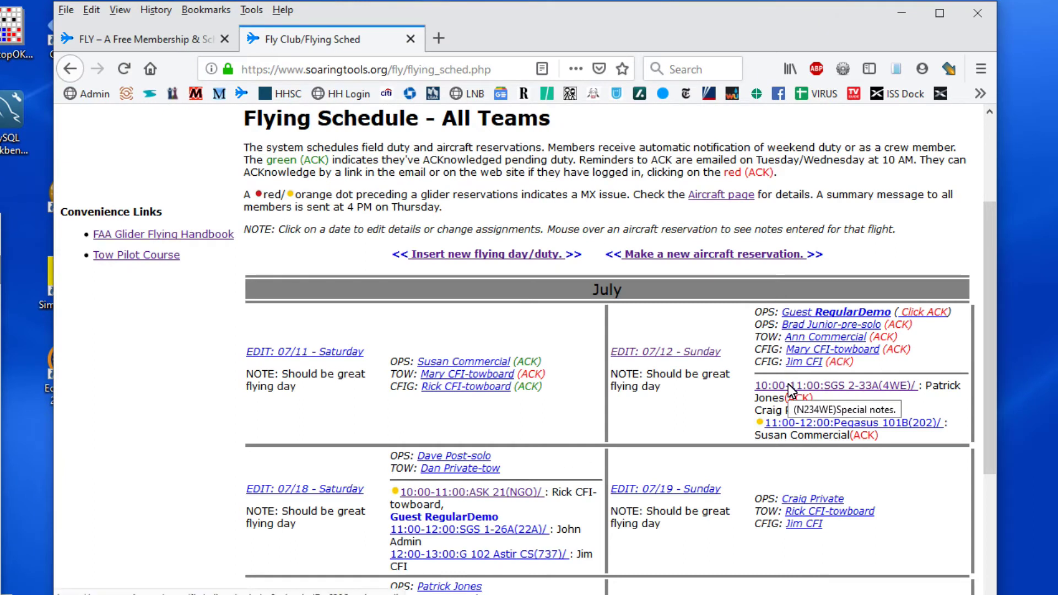
{"action": "mouse_move", "coordinate": [792, 427]}
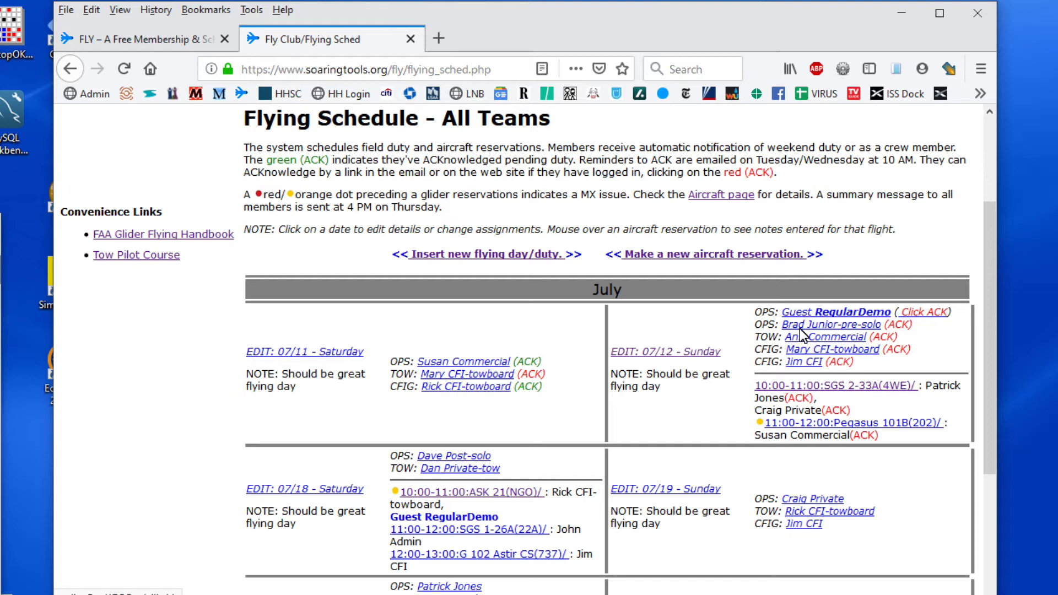
{"action": "scroll", "coordinate": [475, 321], "scroll_direction": "up", "scroll_amount": 3}
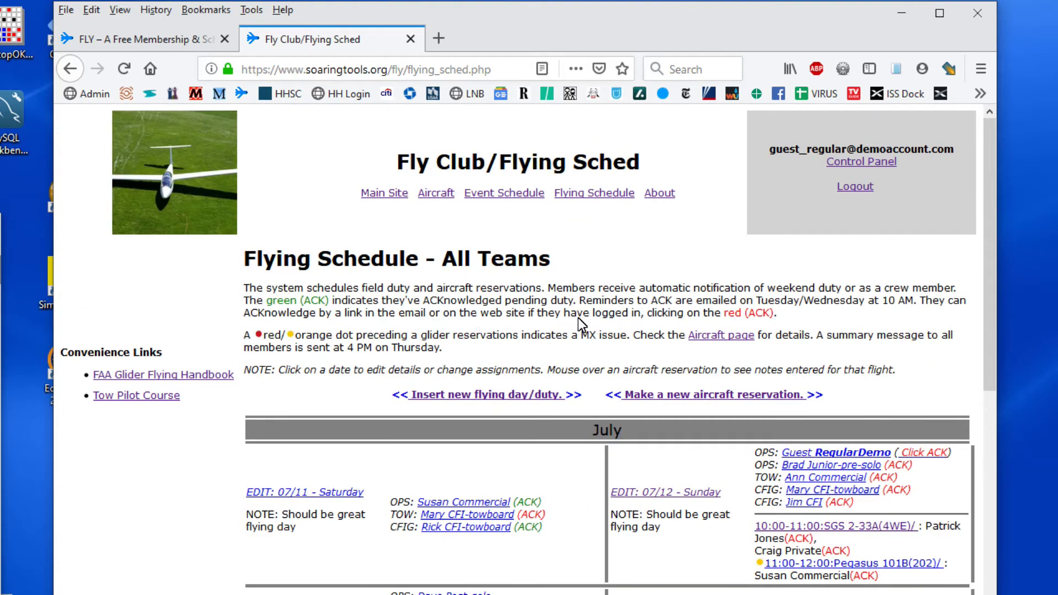
Open the logged-in member's personal info from the Member Control Panel and review its contact, rating and badge fields.
{"action": "left_click", "coordinate": [858, 161]}
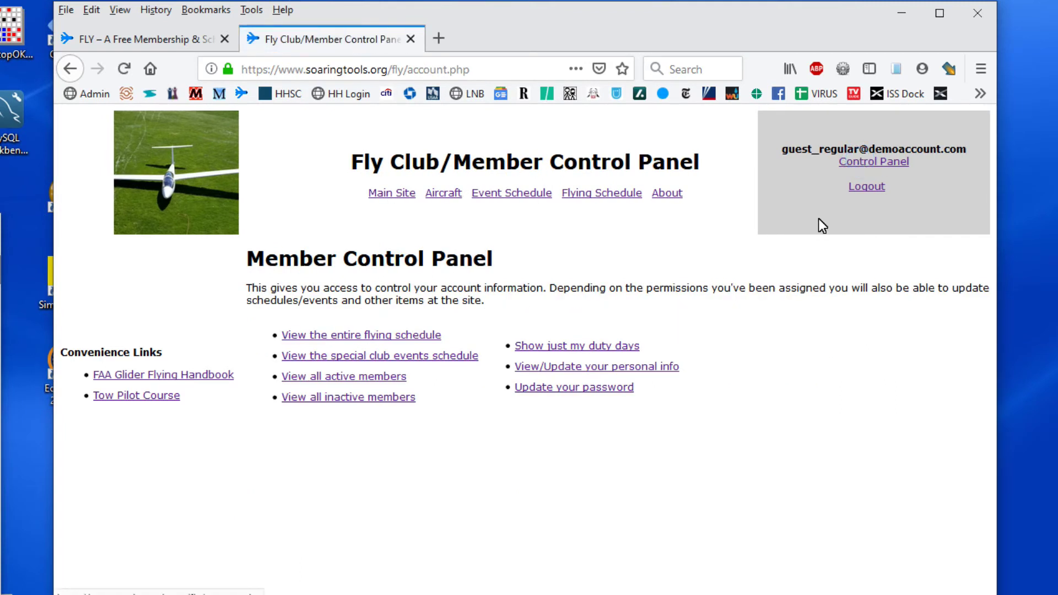
{"action": "left_click", "coordinate": [613, 367]}
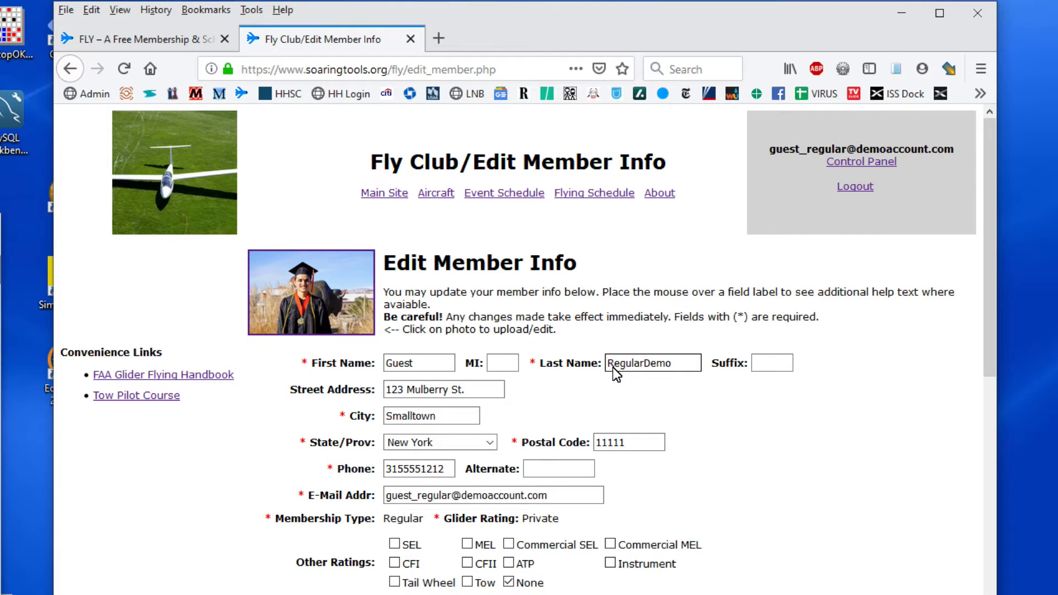
{"action": "scroll", "coordinate": [613, 367], "scroll_direction": "down", "scroll_amount": 2}
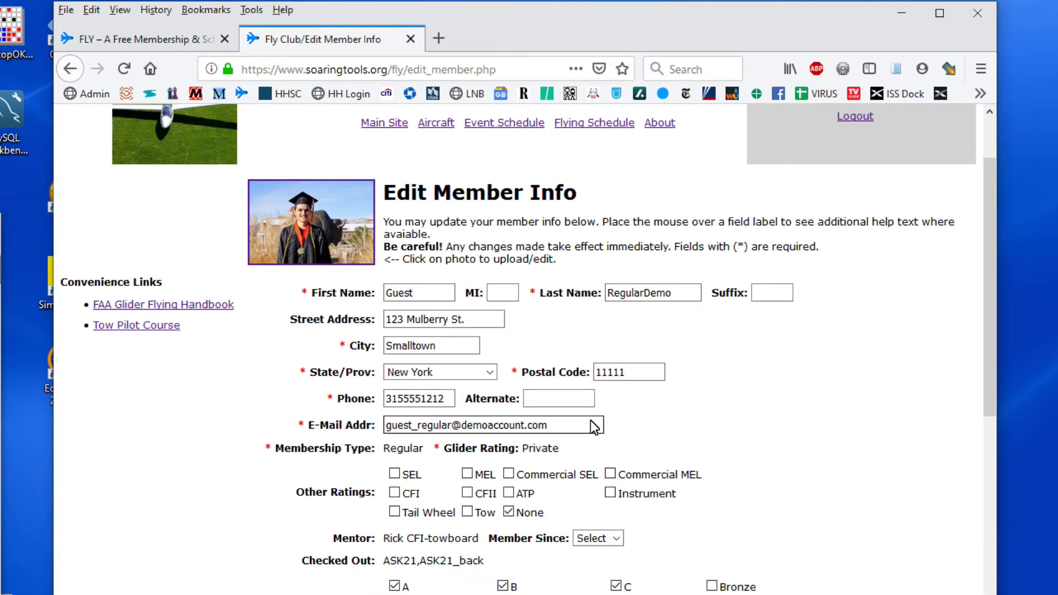
{"action": "scroll", "coordinate": [590, 421], "scroll_direction": "down", "scroll_amount": 2}
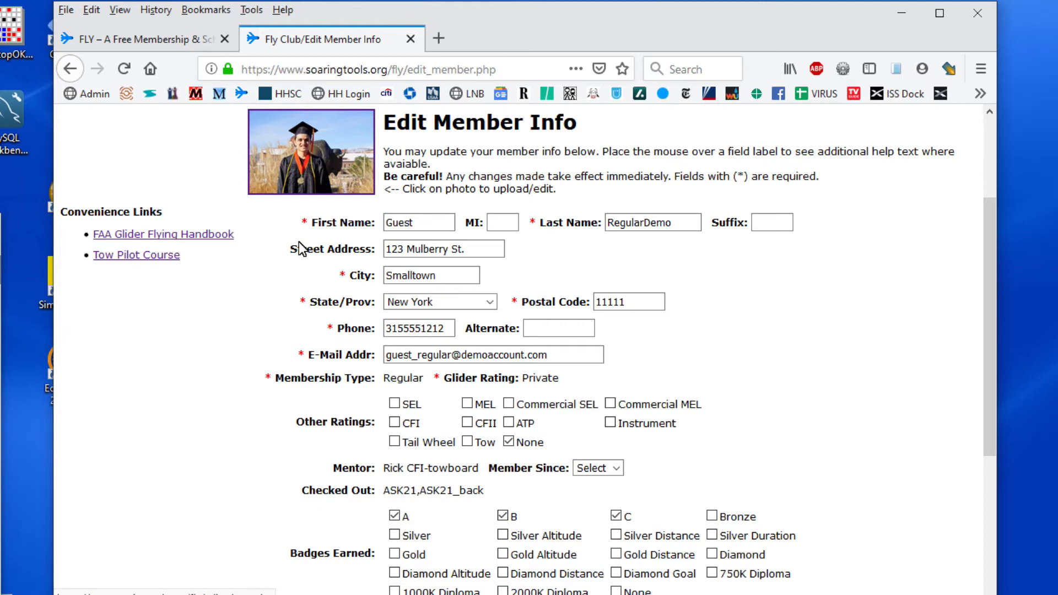
{"action": "scroll", "coordinate": [299, 240], "scroll_direction": "up", "scroll_amount": 2}
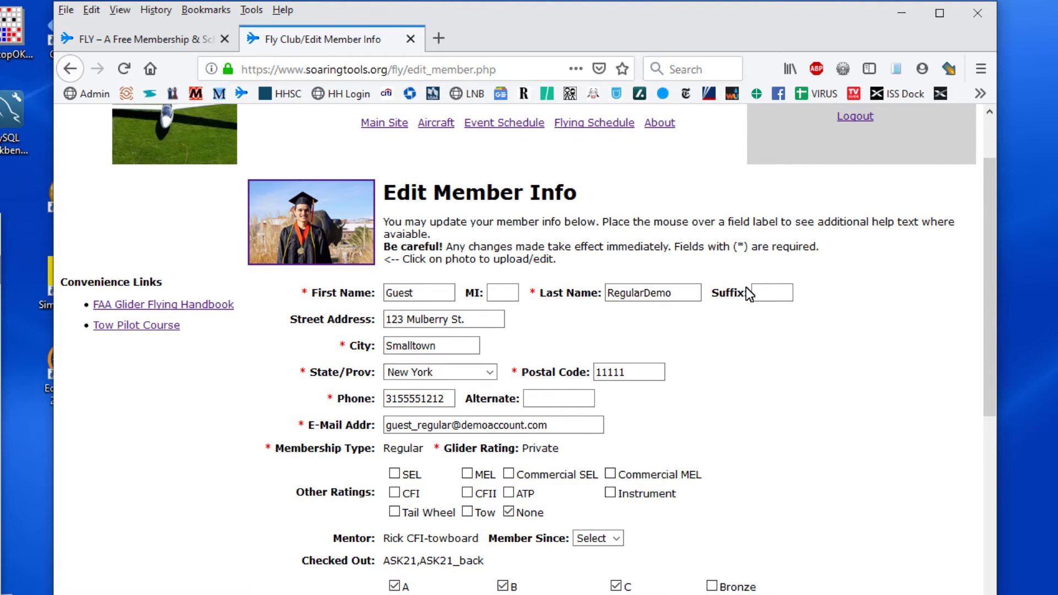
{"action": "scroll", "coordinate": [745, 287], "scroll_direction": "down", "scroll_amount": 4}
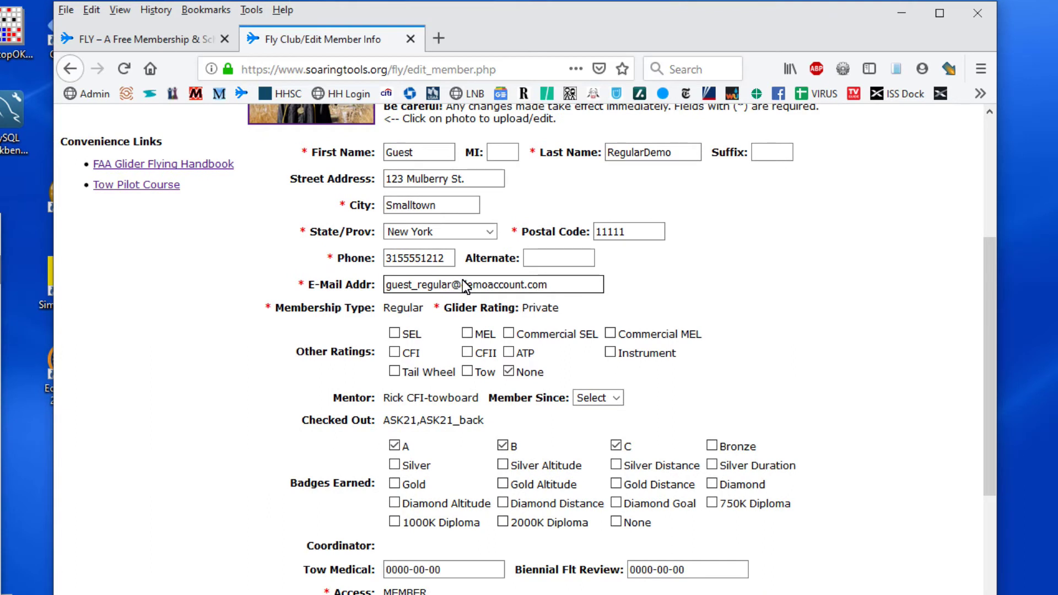
Review the membership type, glider rating and remaining fields of the logged-in member's personal info.
{"action": "left_click_drag", "start_coordinate": [381, 305], "coordinate": [407, 311]}
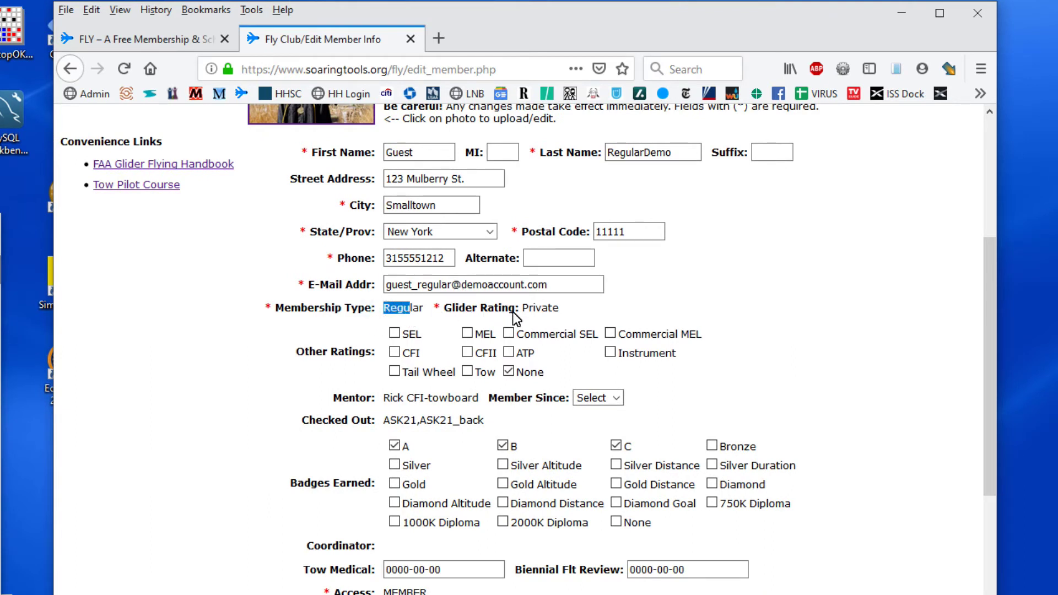
{"action": "left_click_drag", "start_coordinate": [531, 307], "coordinate": [540, 312]}
{"action": "scroll", "coordinate": [518, 459], "scroll_direction": "down", "scroll_amount": 3}
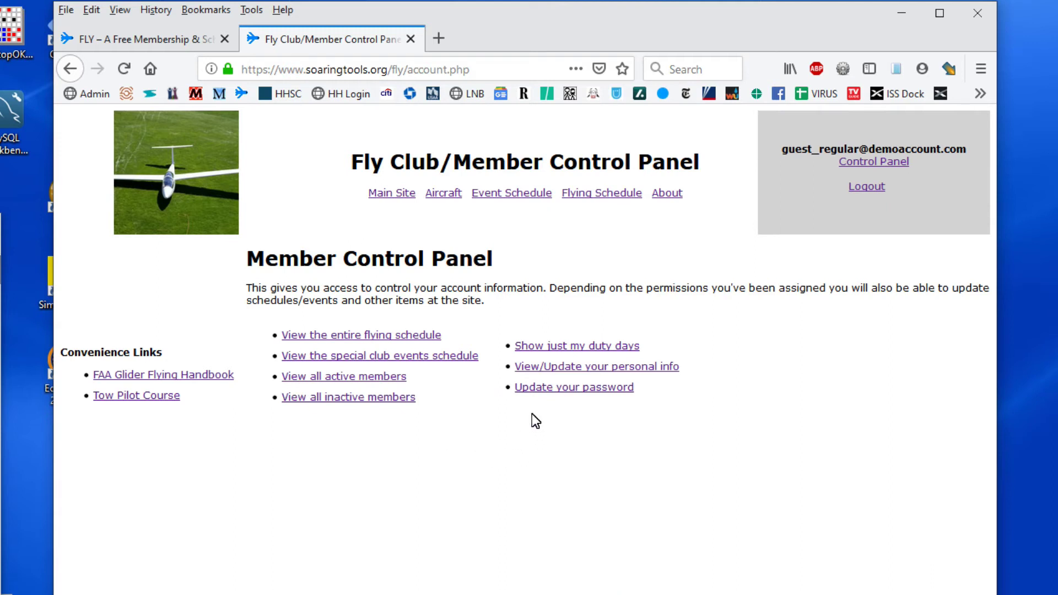
View only the logged-in member's duty days, and compare them with the July flying schedule for all teams.
{"action": "left_click", "coordinate": [609, 346]}
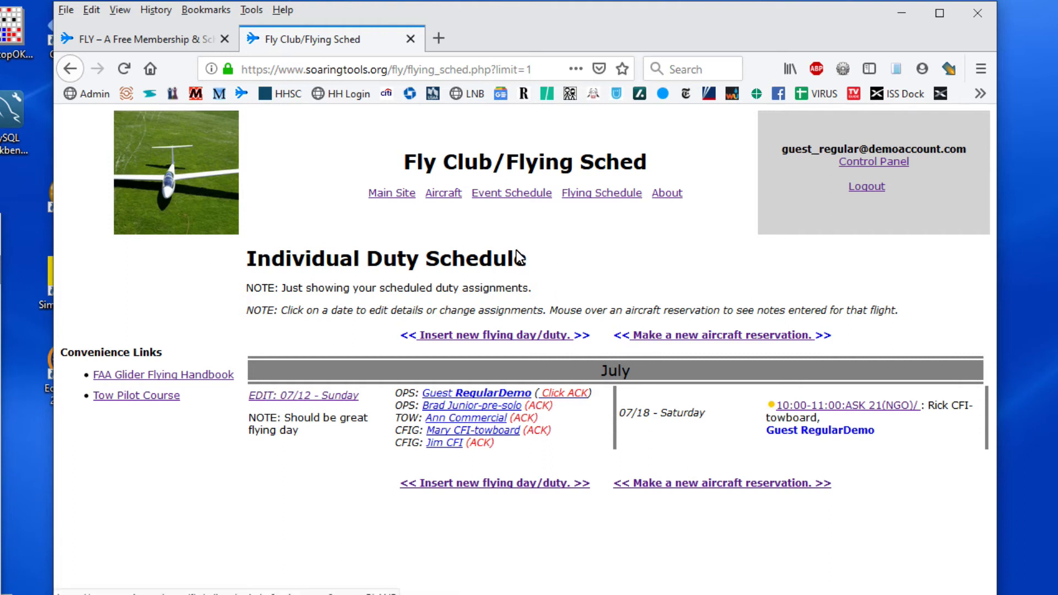
{"action": "left_click", "coordinate": [582, 193]}
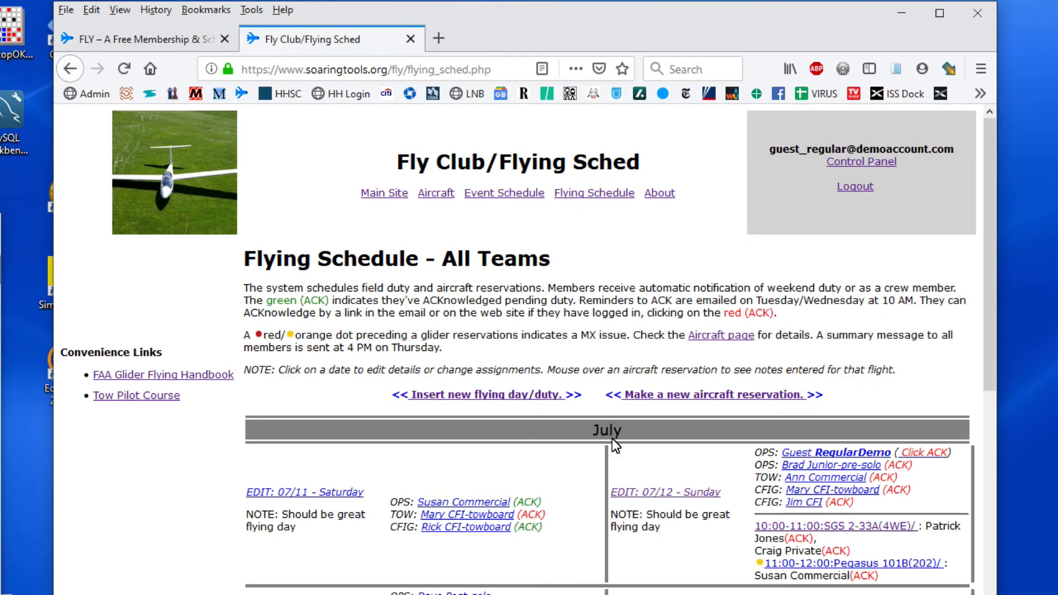
{"action": "scroll", "coordinate": [611, 438], "scroll_direction": "down", "scroll_amount": 4}
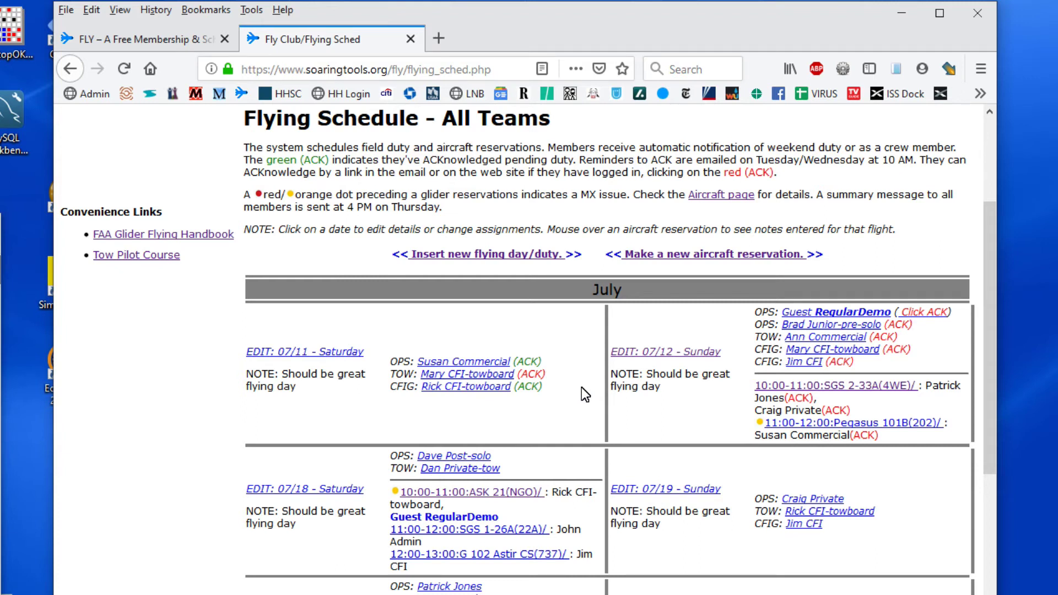
{"action": "scroll", "coordinate": [580, 387], "scroll_direction": "up", "scroll_amount": 3}
Open the list of all active members from the Member Control Panel and review the members' contact, rating and access details.
{"action": "left_click", "coordinate": [885, 157]}
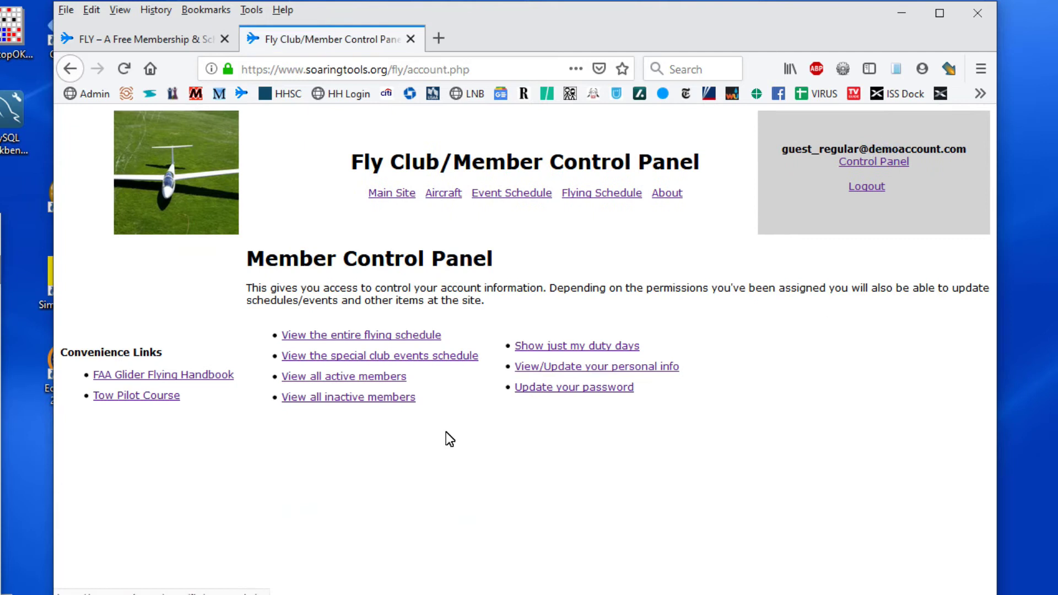
{"action": "left_click", "coordinate": [371, 380]}
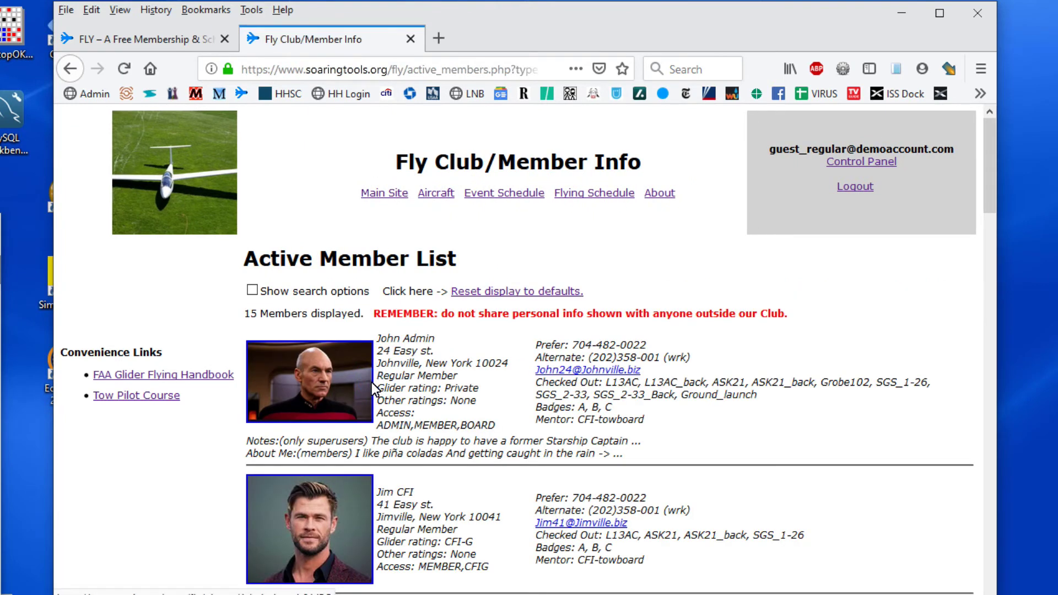
{"action": "scroll", "coordinate": [573, 414], "scroll_direction": "down", "scroll_amount": 3}
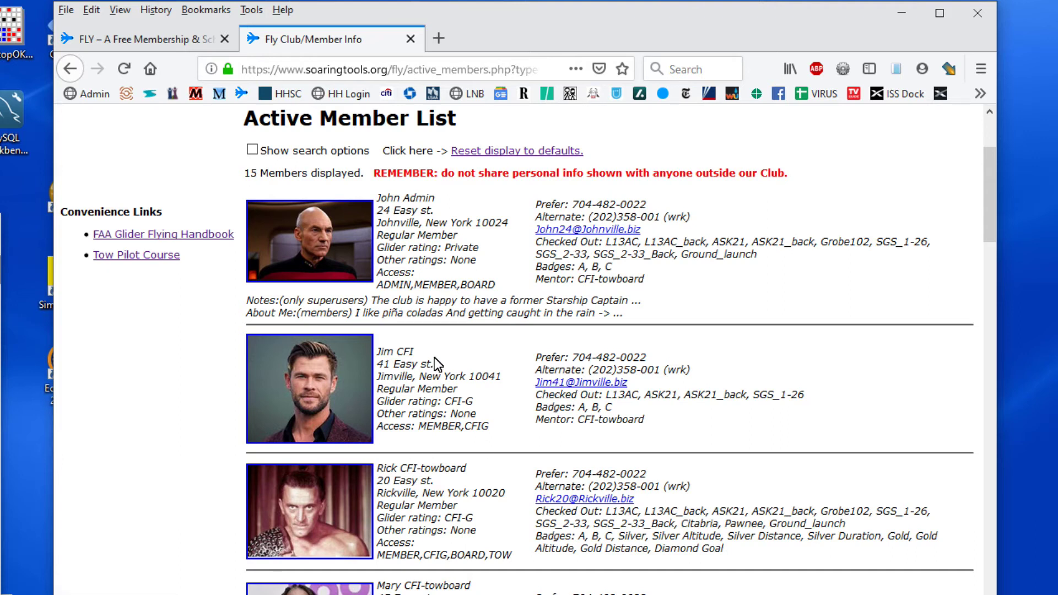
{"action": "scroll", "coordinate": [435, 359], "scroll_direction": "down", "scroll_amount": 2}
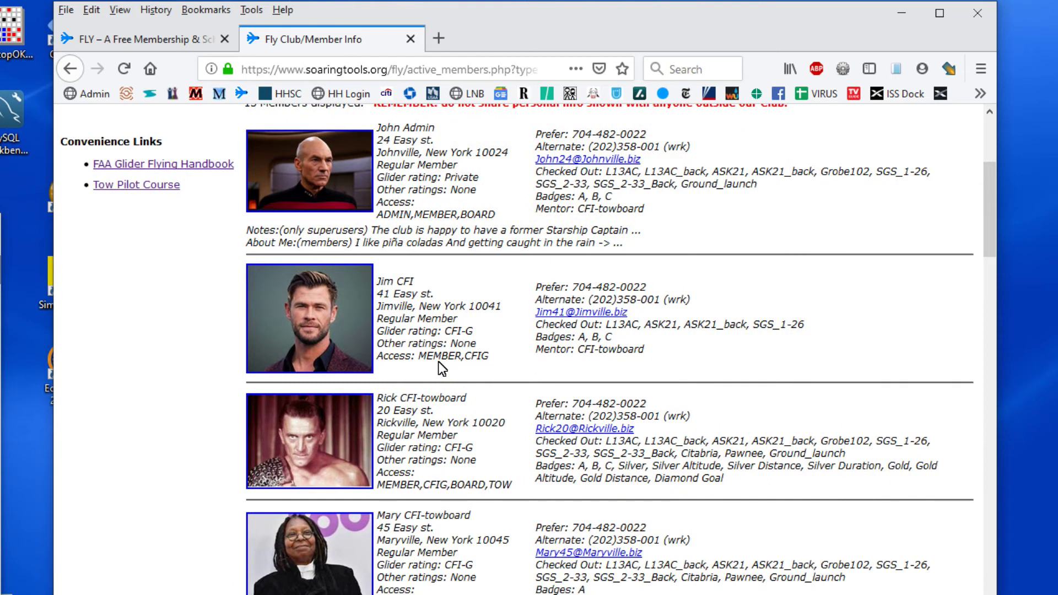
{"action": "scroll", "coordinate": [438, 362], "scroll_direction": "down", "scroll_amount": 2}
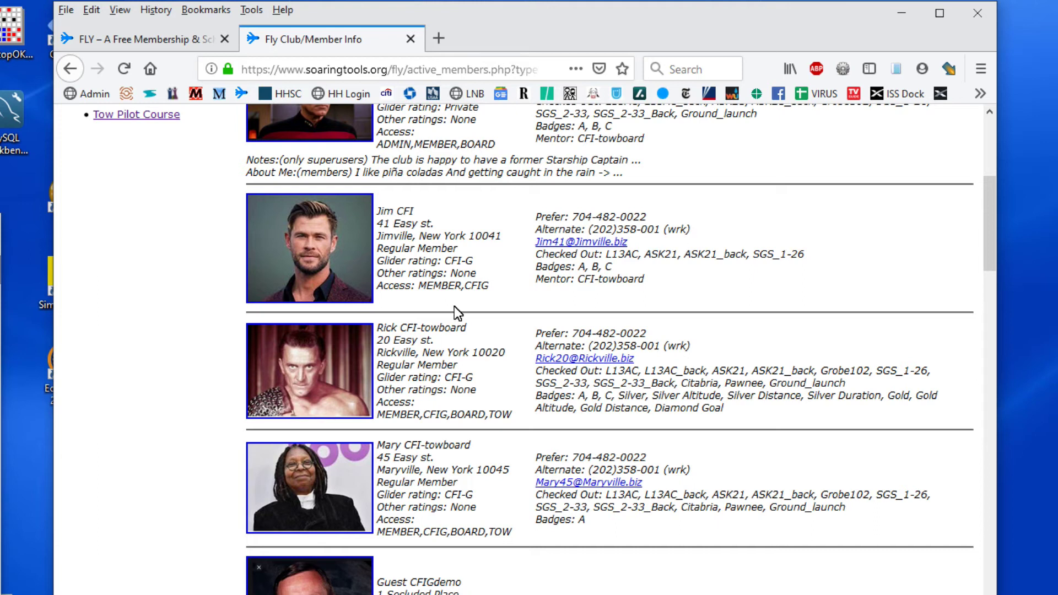
{"action": "scroll", "coordinate": [861, 179], "scroll_direction": "up", "scroll_amount": 5}
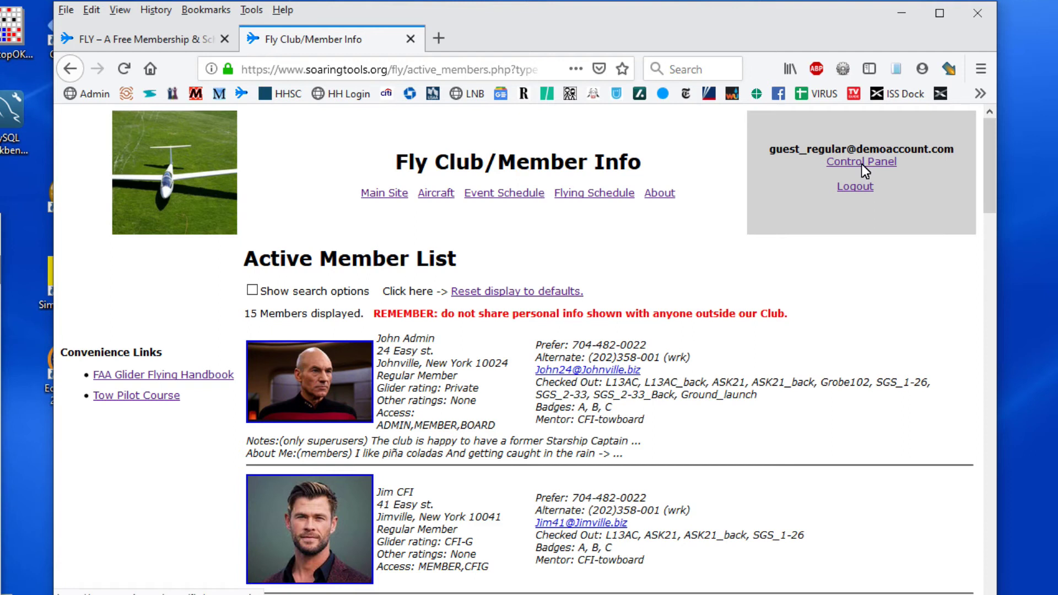
Log out of the regular member account and log in with the guest CFI demo account's saved e-mail and password.
{"action": "left_click", "coordinate": [853, 188]}
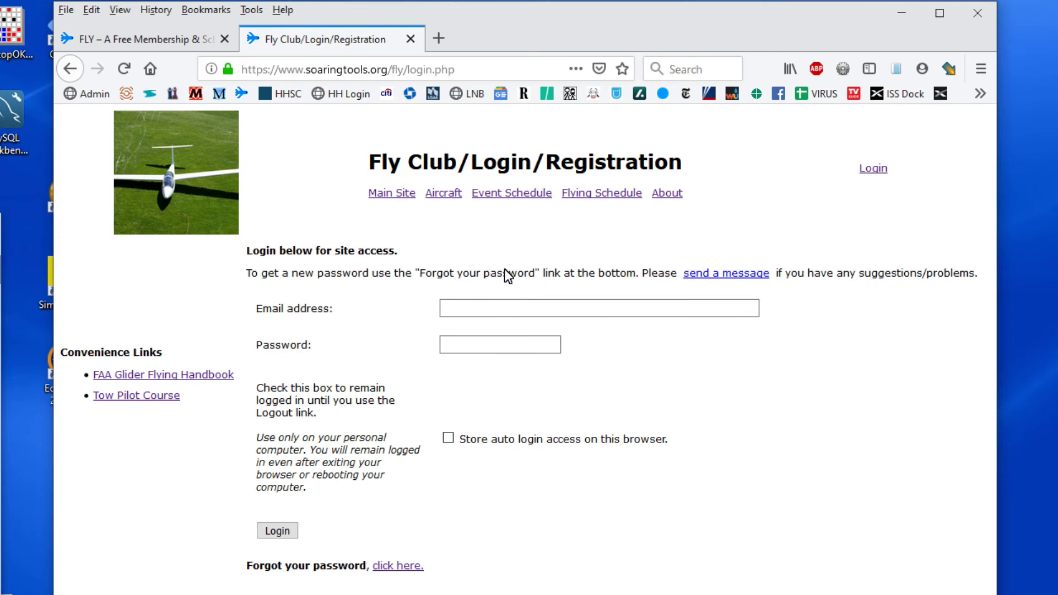
{"action": "left_click", "coordinate": [513, 309]}
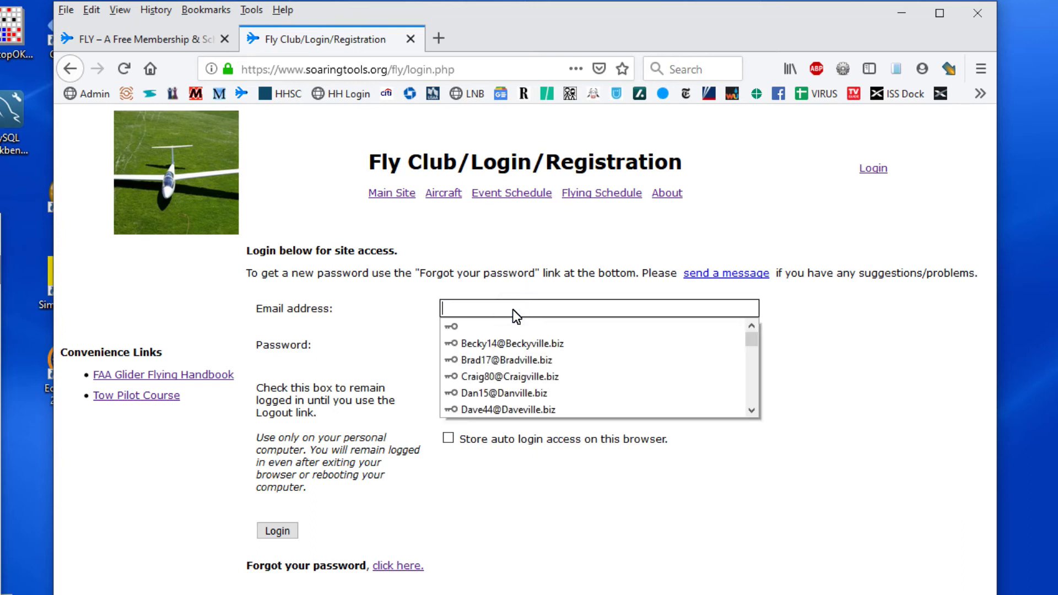
{"action": "scroll", "coordinate": [517, 335], "scroll_direction": "down", "scroll_amount": 3}
{"action": "scroll", "coordinate": [517, 335], "scroll_direction": "up", "scroll_amount": 2}
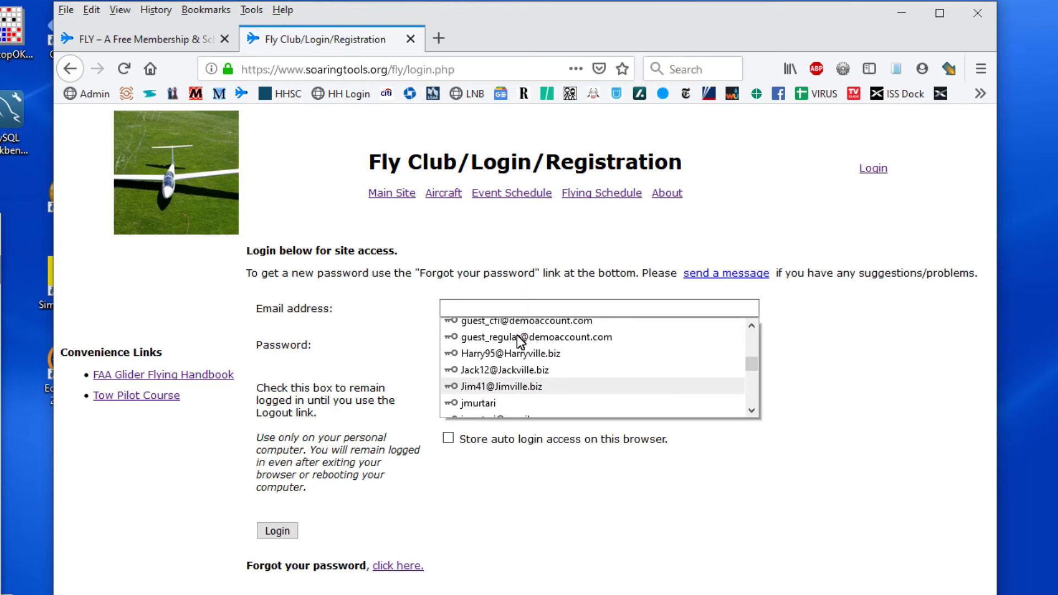
{"action": "left_click", "coordinate": [516, 333]}
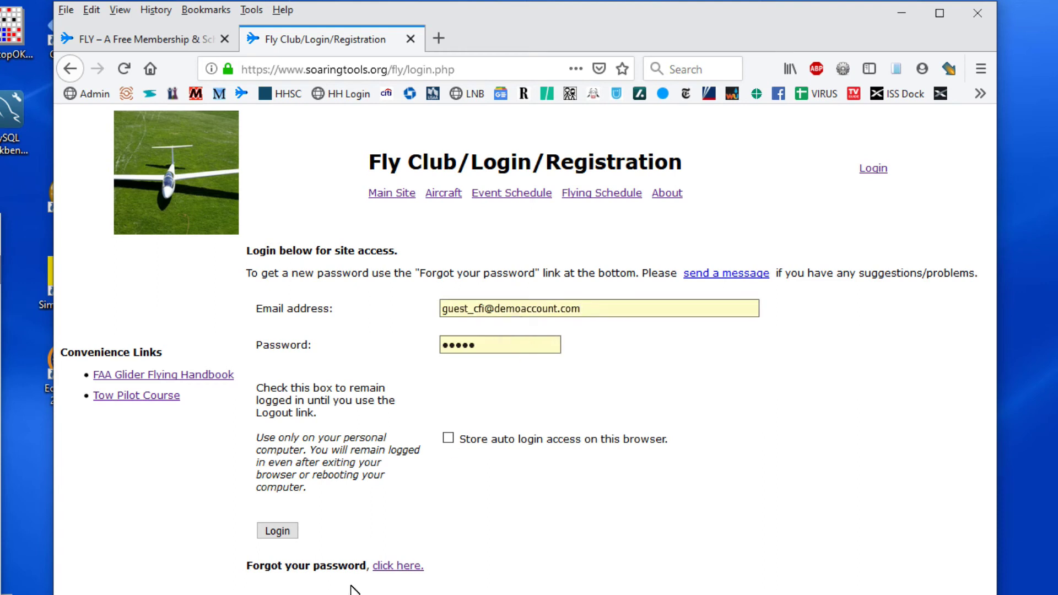
{"action": "left_click", "coordinate": [270, 532]}
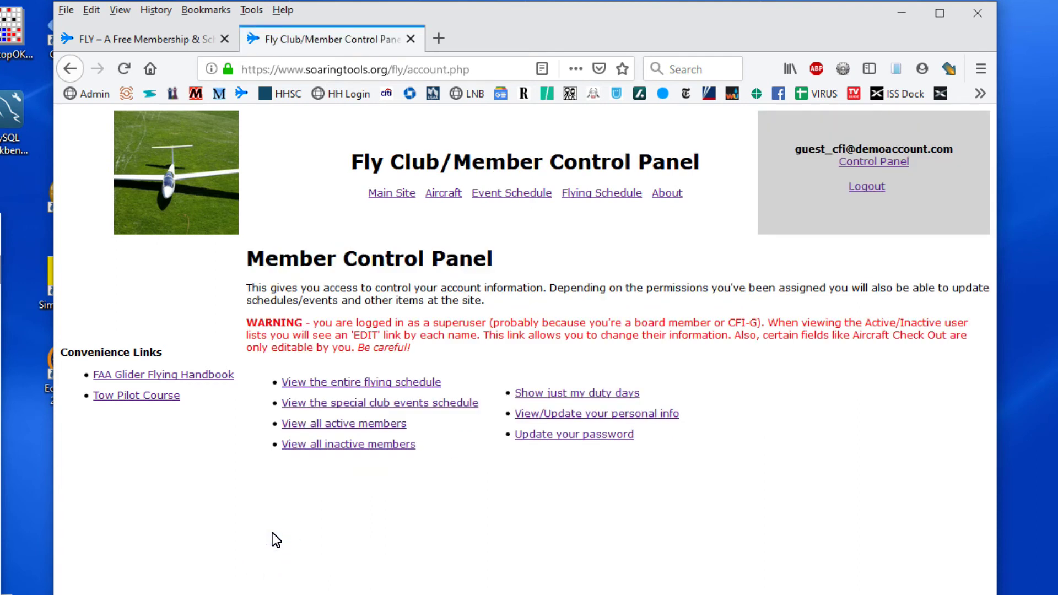
Look at the blank form for inserting a new aircraft from the Club Aircraft page, and return without saving.
{"action": "left_click", "coordinate": [444, 197]}
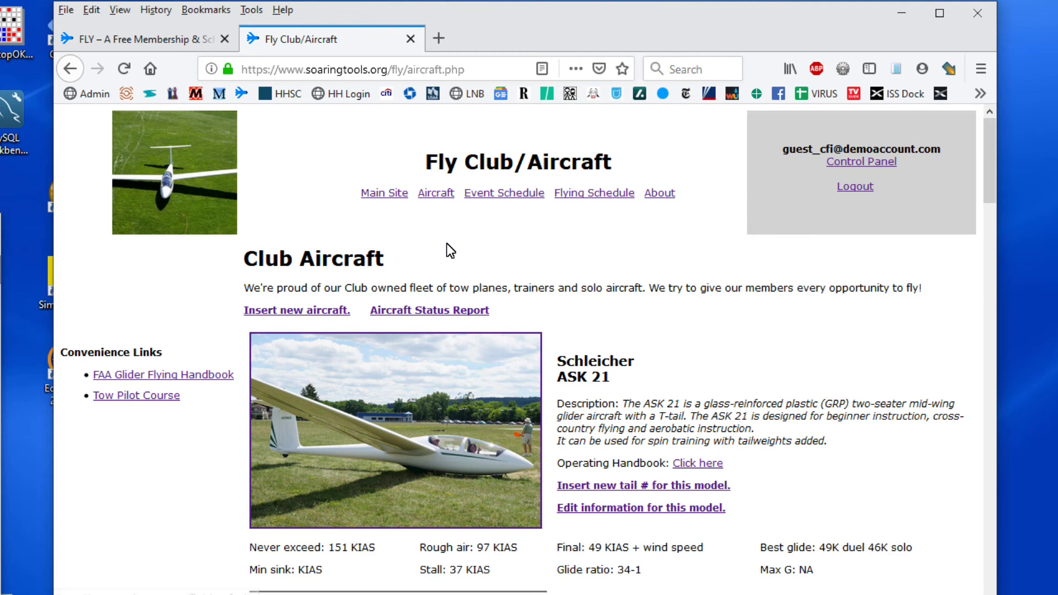
{"action": "scroll", "coordinate": [446, 243], "scroll_direction": "down", "scroll_amount": 2}
{"action": "left_click", "coordinate": [318, 243]}
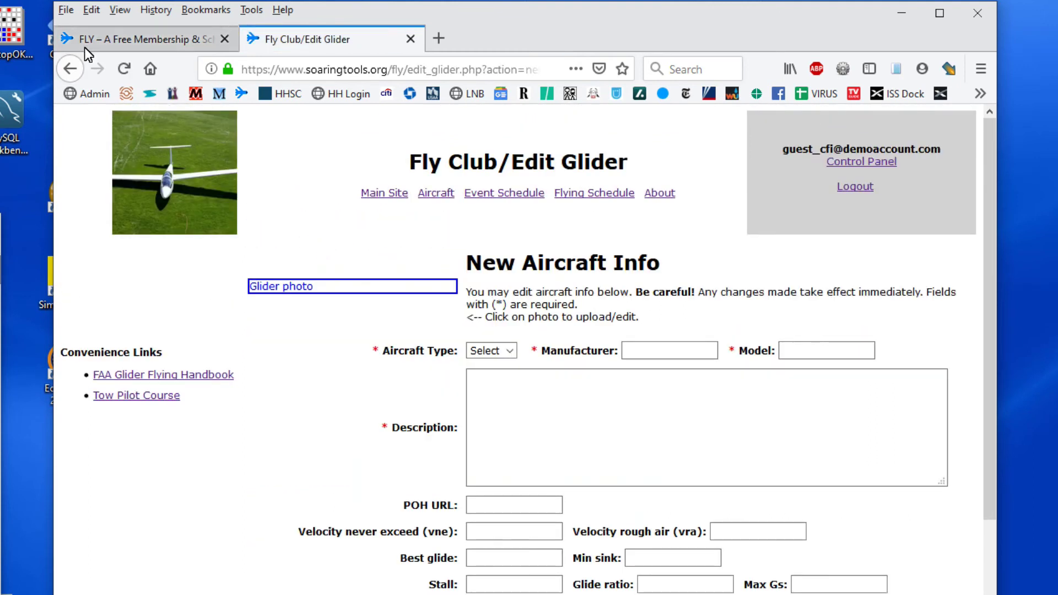
{"action": "left_click", "coordinate": [75, 77]}
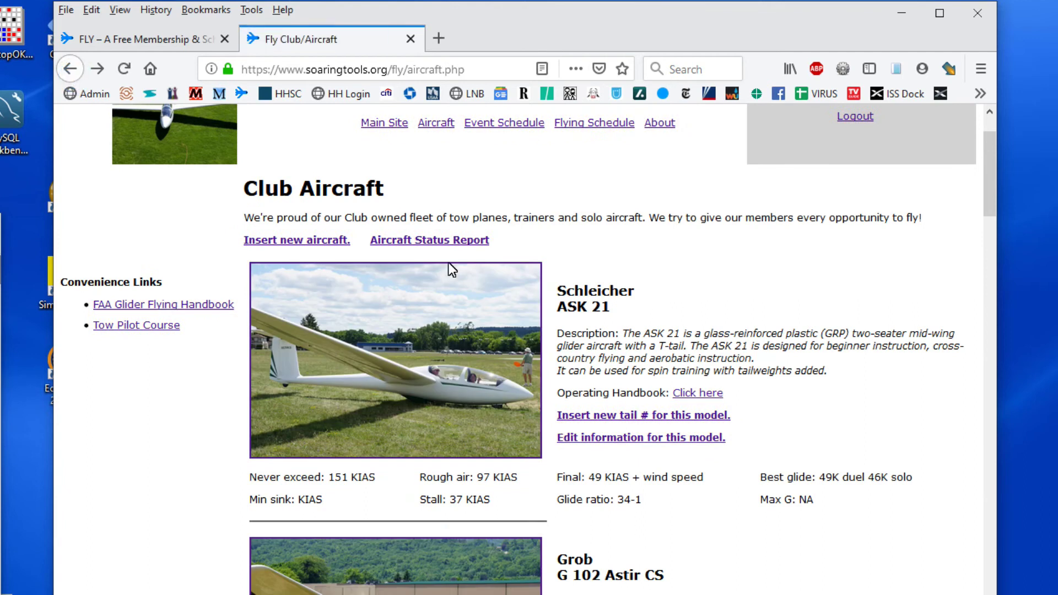
From the aircraft status report, add the lines "---" and "STILL NOT FIXED" to ASKBONGO's MX notes and save the update.
{"action": "left_click", "coordinate": [447, 240]}
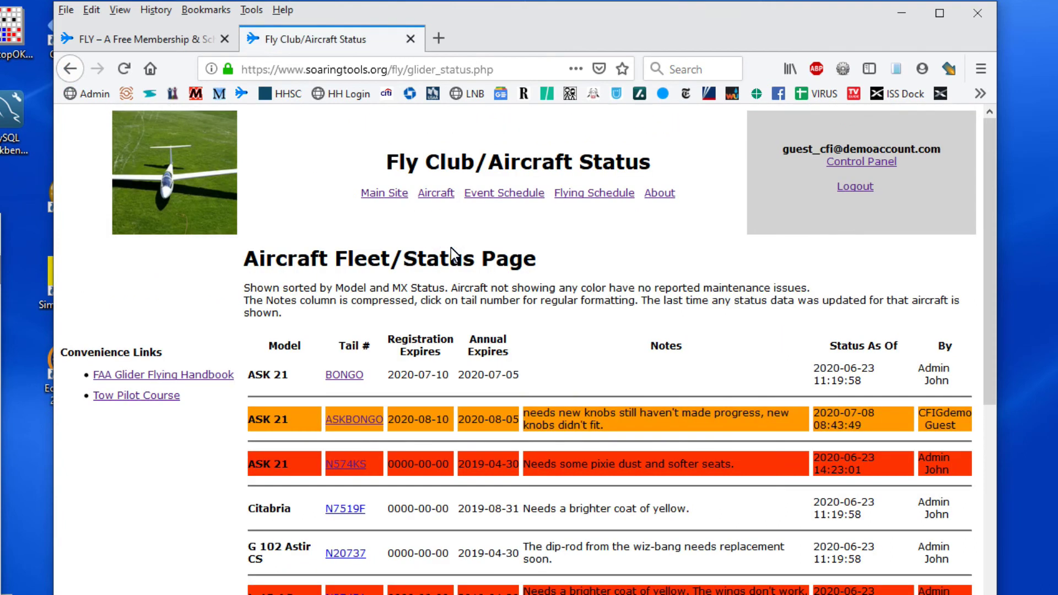
{"action": "scroll", "coordinate": [446, 286], "scroll_direction": "down", "scroll_amount": 2}
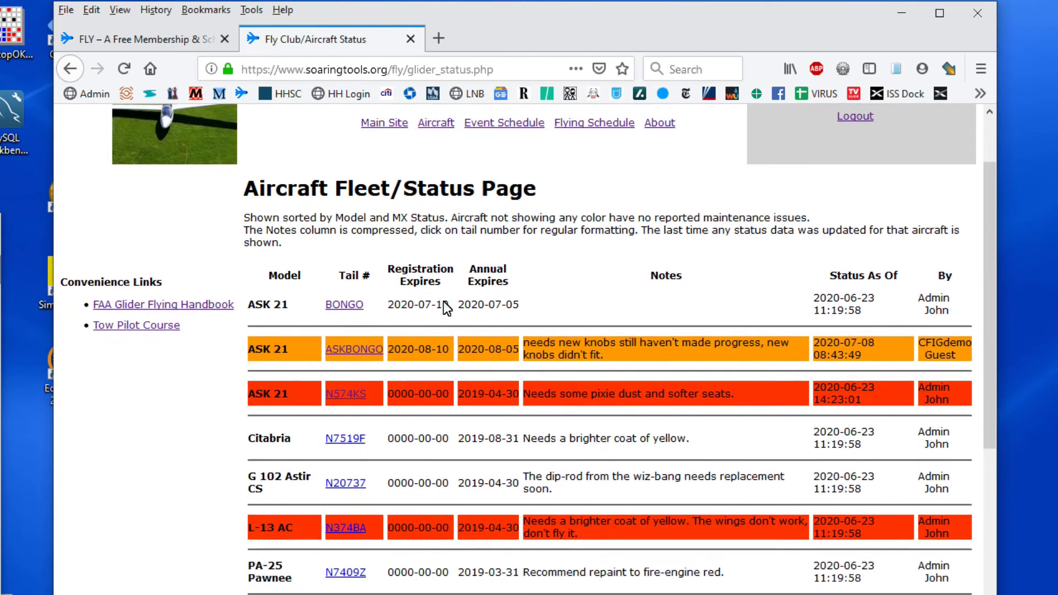
{"action": "left_click", "coordinate": [344, 355]}
{"action": "scroll", "coordinate": [365, 362], "scroll_direction": "down", "scroll_amount": 2}
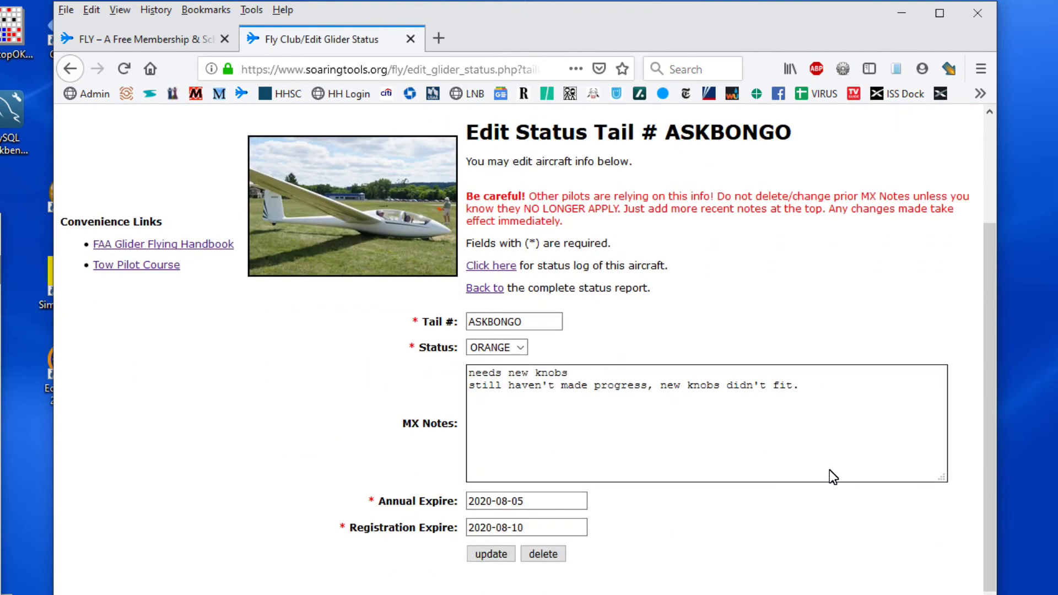
{"action": "left_click", "coordinate": [827, 395]}
{"action": "type", "text": "---"}
{"action": "key", "text": "Return"}
{"action": "type", "text": "STILL NOT FIXED"}
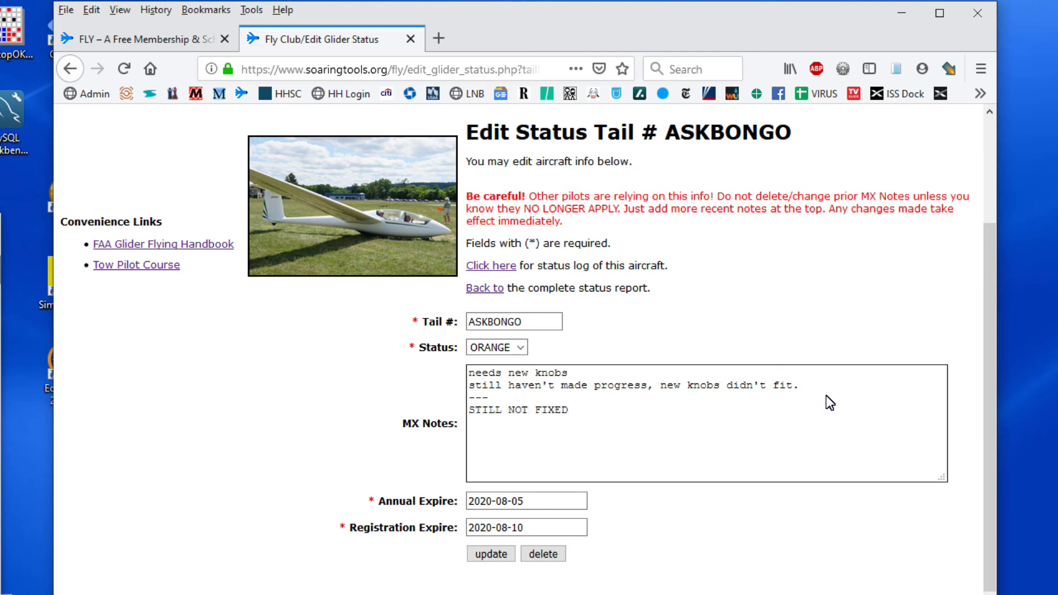
{"action": "left_click", "coordinate": [484, 555]}
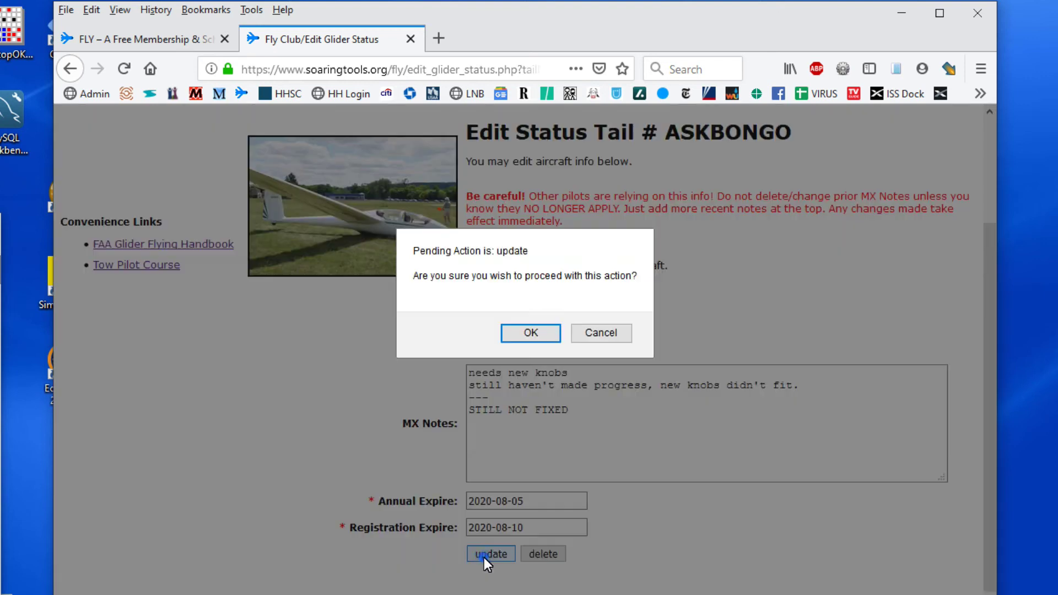
{"action": "left_click", "coordinate": [531, 333]}
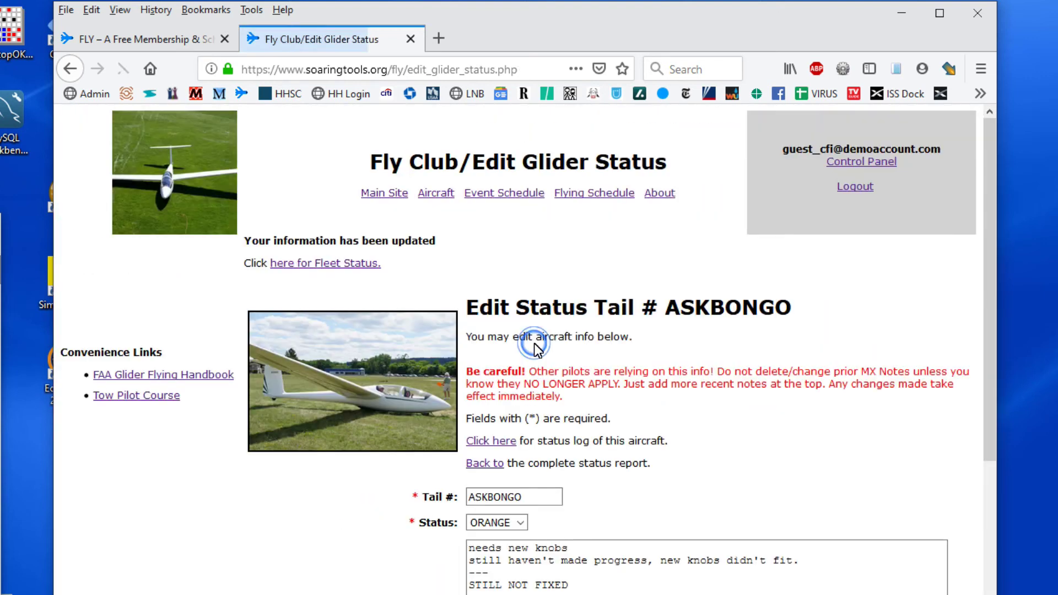
Check the updated ASKBONGO status form and open the status log of this aircraft.
{"action": "scroll", "coordinate": [534, 342], "scroll_direction": "down", "scroll_amount": 2}
{"action": "scroll", "coordinate": [533, 343], "scroll_direction": "down", "scroll_amount": 3}
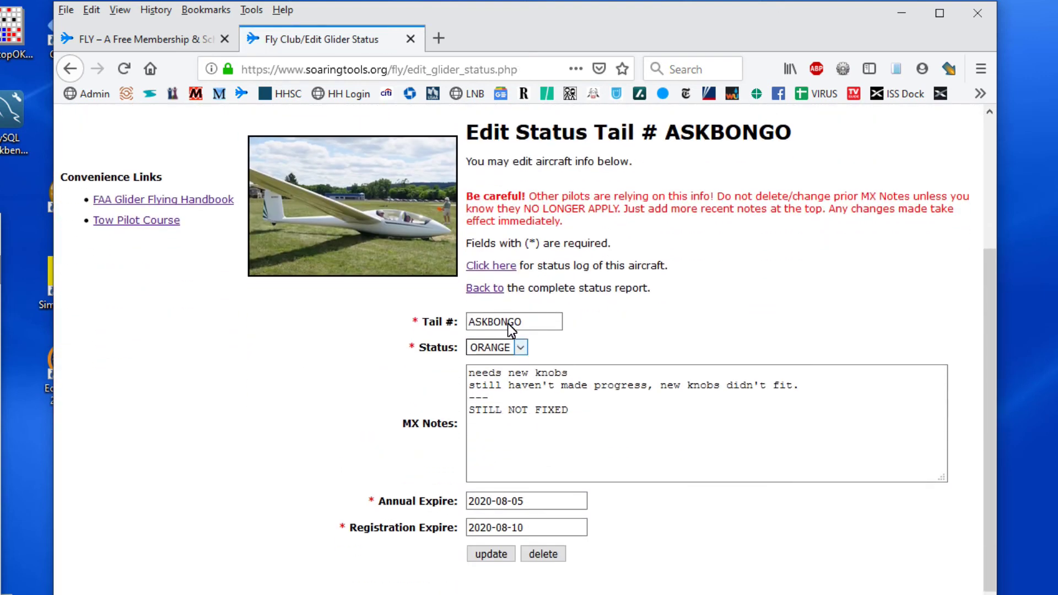
{"action": "left_click", "coordinate": [497, 267]}
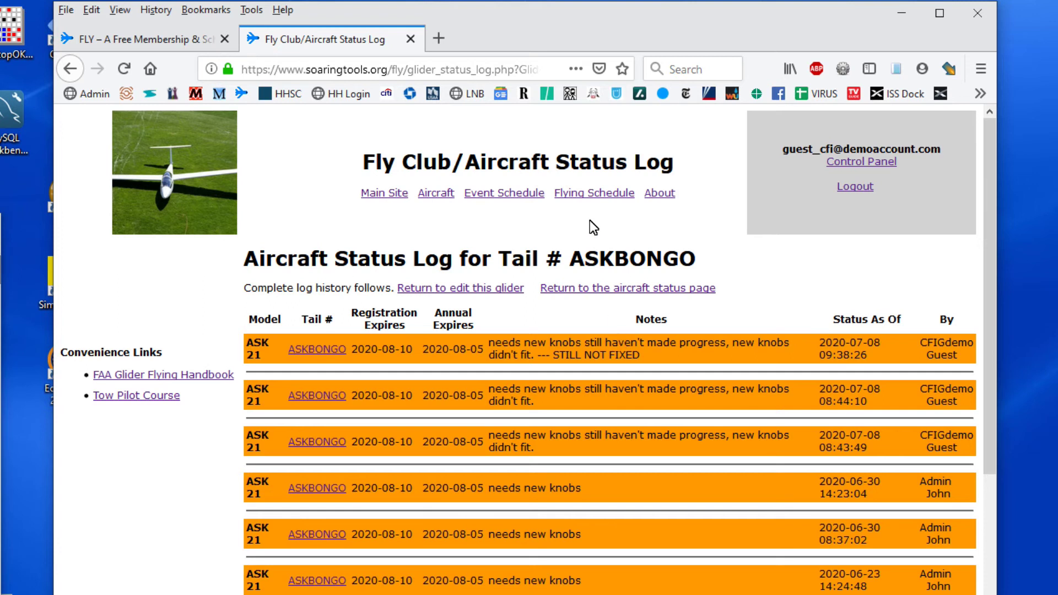
Open the flying schedule as the CFI and examine the July duties and the 07/18 ASK 21 reservation.
{"action": "left_click", "coordinate": [590, 191]}
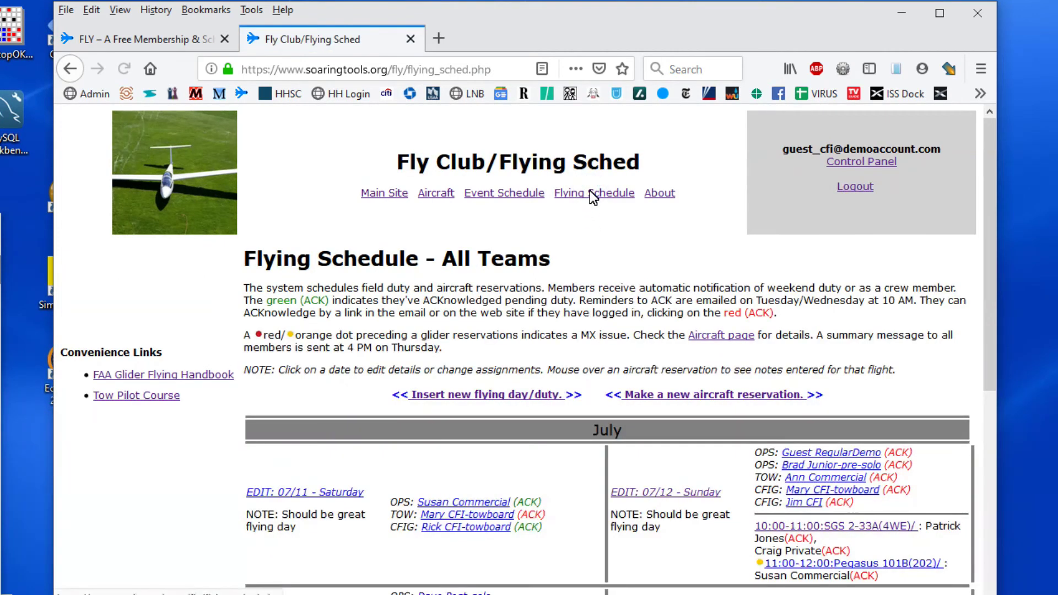
{"action": "scroll", "coordinate": [646, 325], "scroll_direction": "down", "scroll_amount": 4}
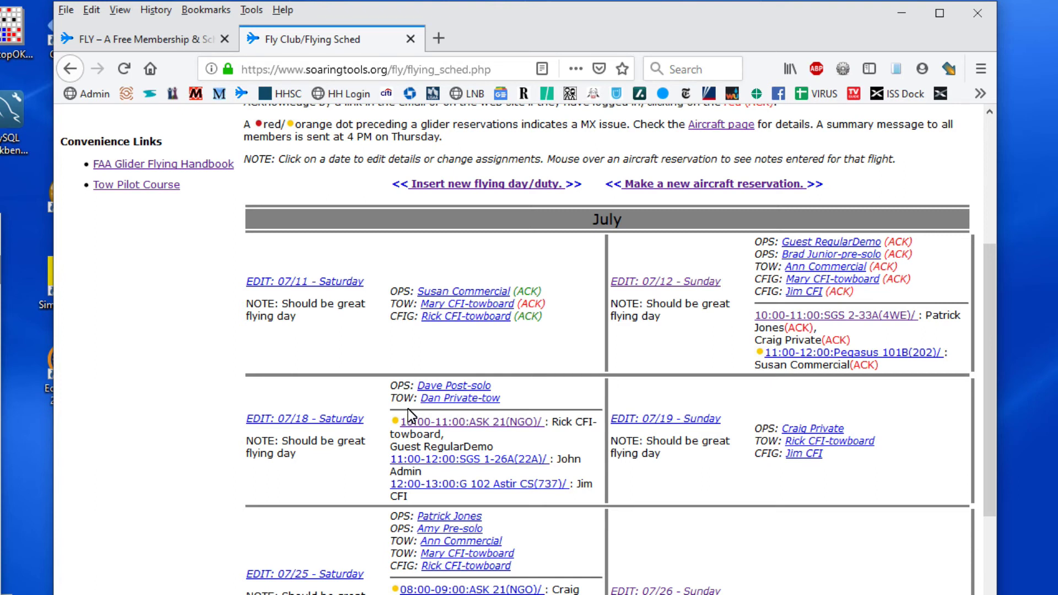
{"action": "left_click", "coordinate": [414, 423]}
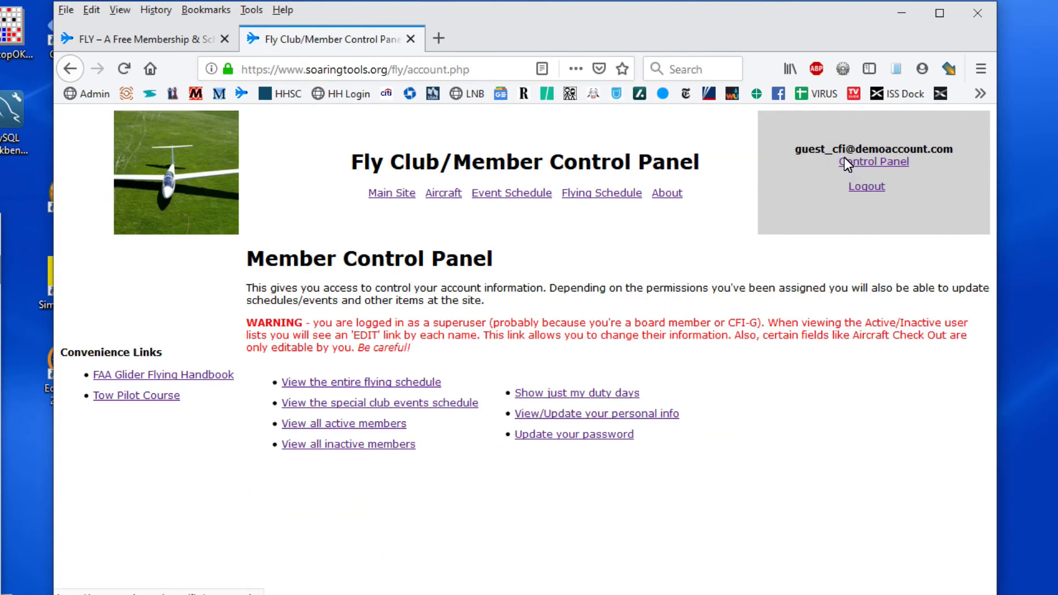
Open the list of all active members from the control panel and display its search options.
{"action": "left_click", "coordinate": [345, 425]}
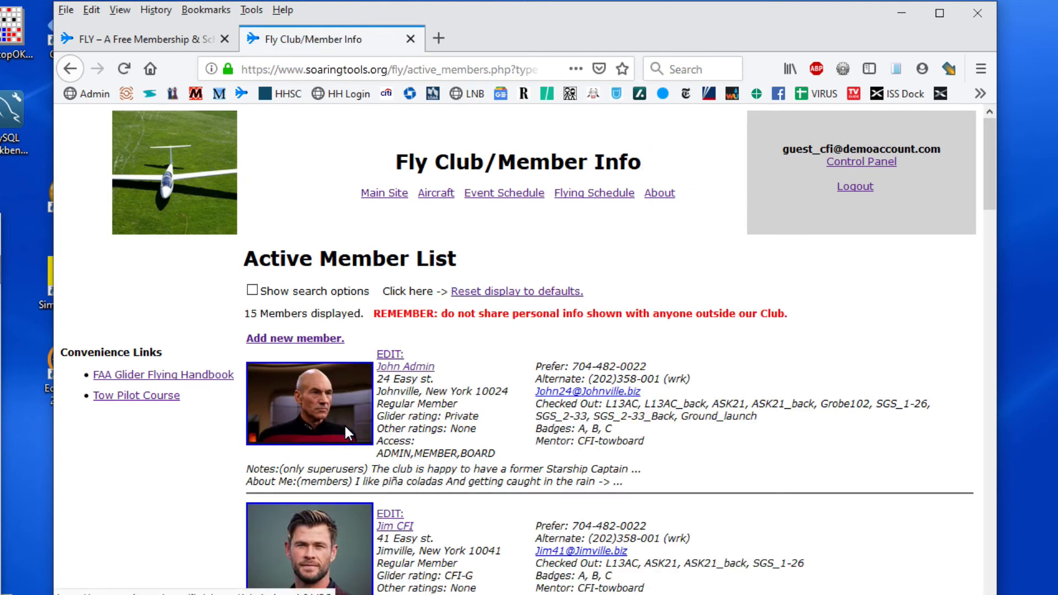
{"action": "scroll", "coordinate": [344, 425], "scroll_direction": "down", "scroll_amount": 3}
{"action": "scroll", "coordinate": [344, 425], "scroll_direction": "up", "scroll_amount": 1}
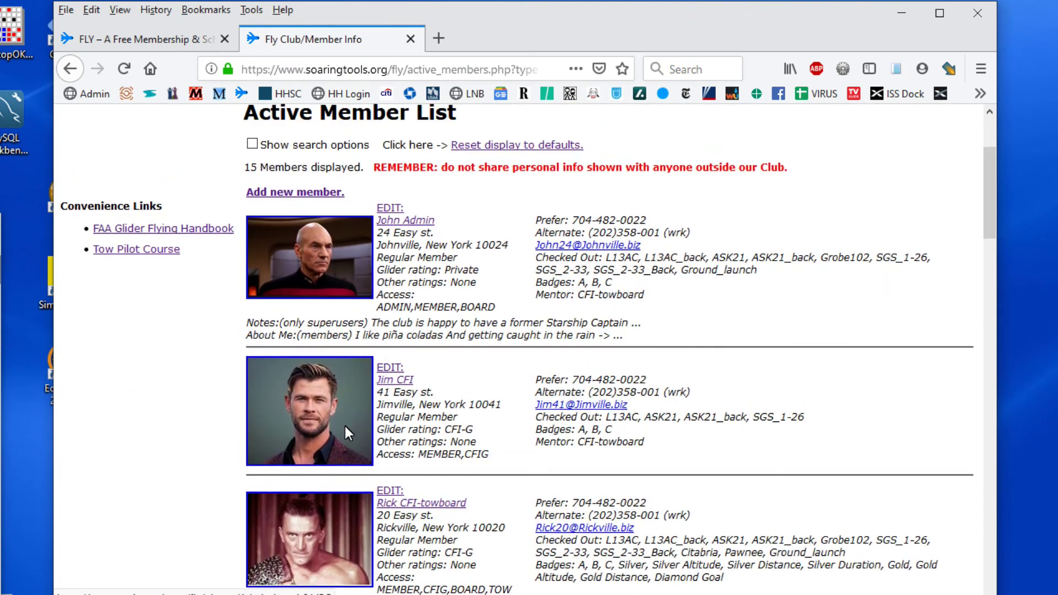
{"action": "left_click", "coordinate": [252, 150]}
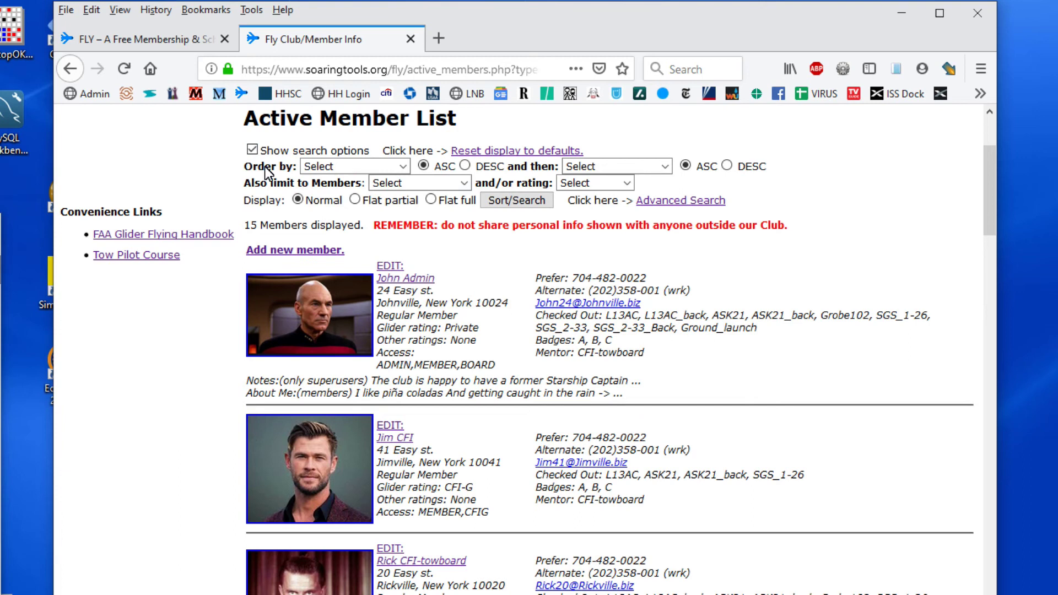
Search the active member list for Regular members with a Private rating.
{"action": "left_click", "coordinate": [424, 184]}
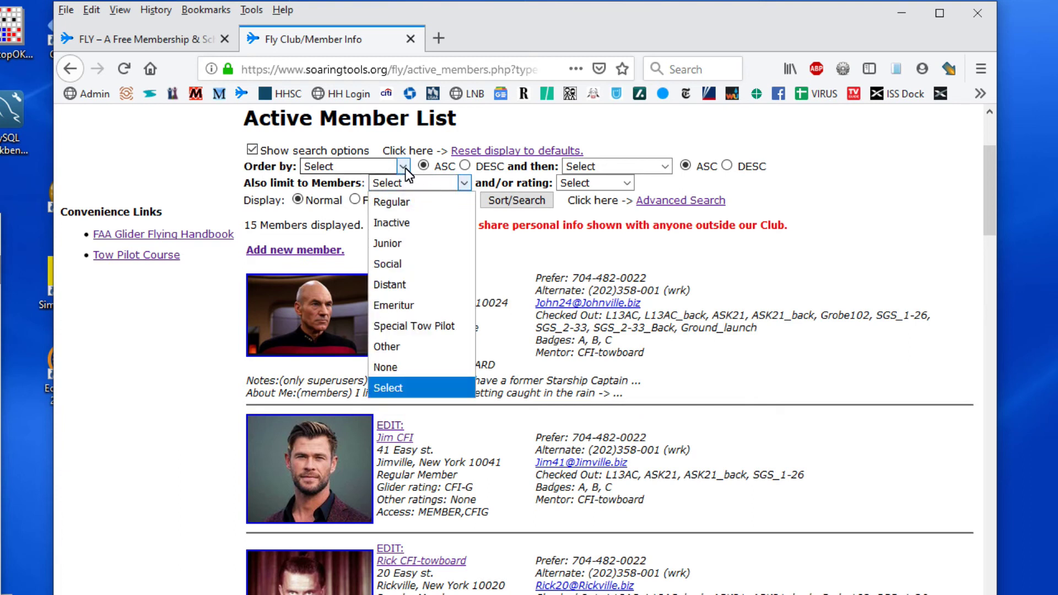
{"action": "left_click", "coordinate": [388, 209]}
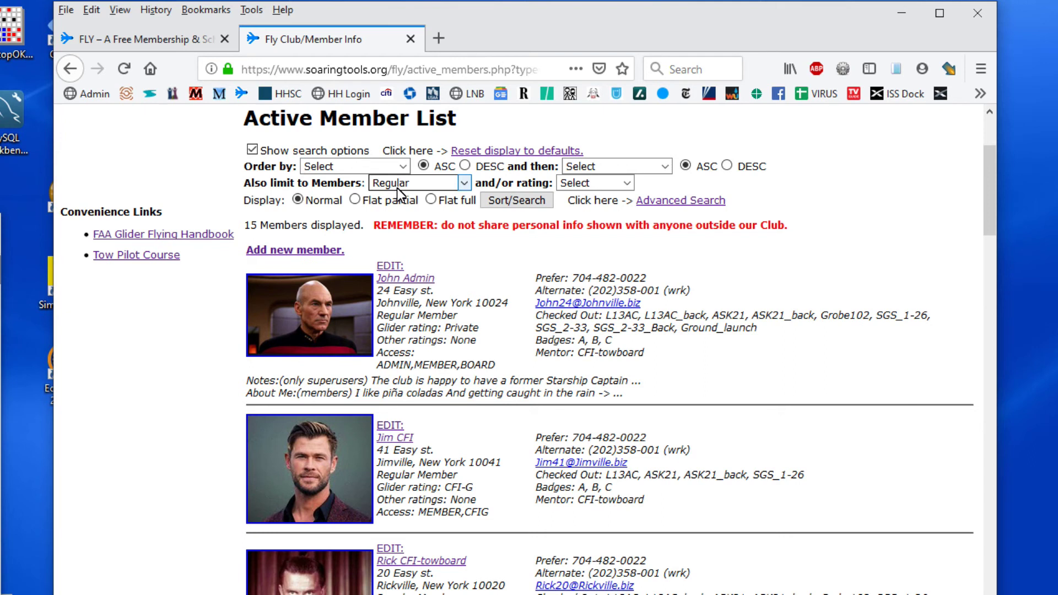
{"action": "left_click", "coordinate": [580, 187]}
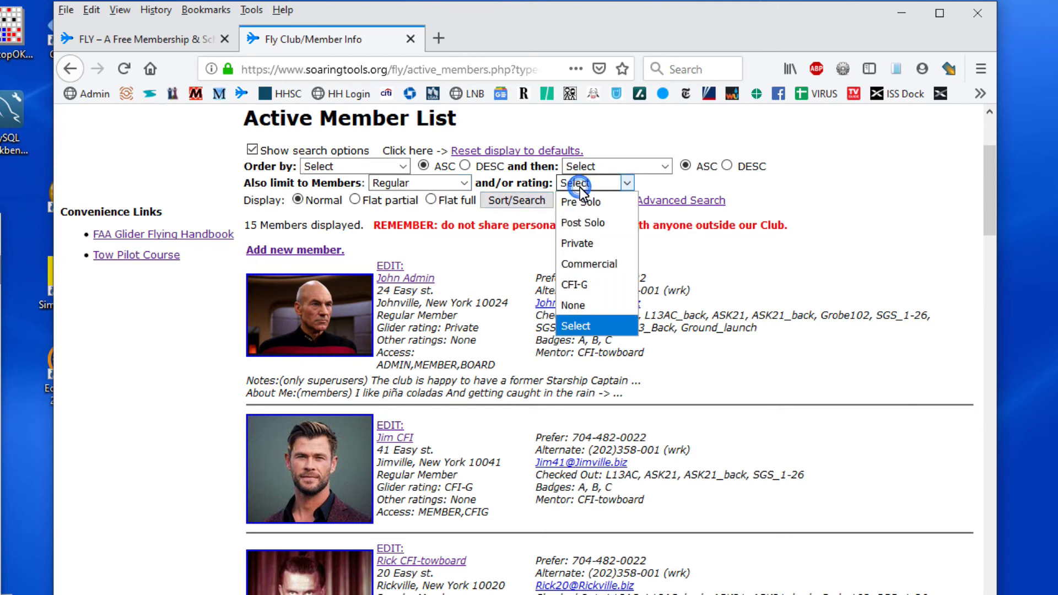
{"action": "left_click", "coordinate": [600, 247]}
{"action": "left_click", "coordinate": [521, 207]}
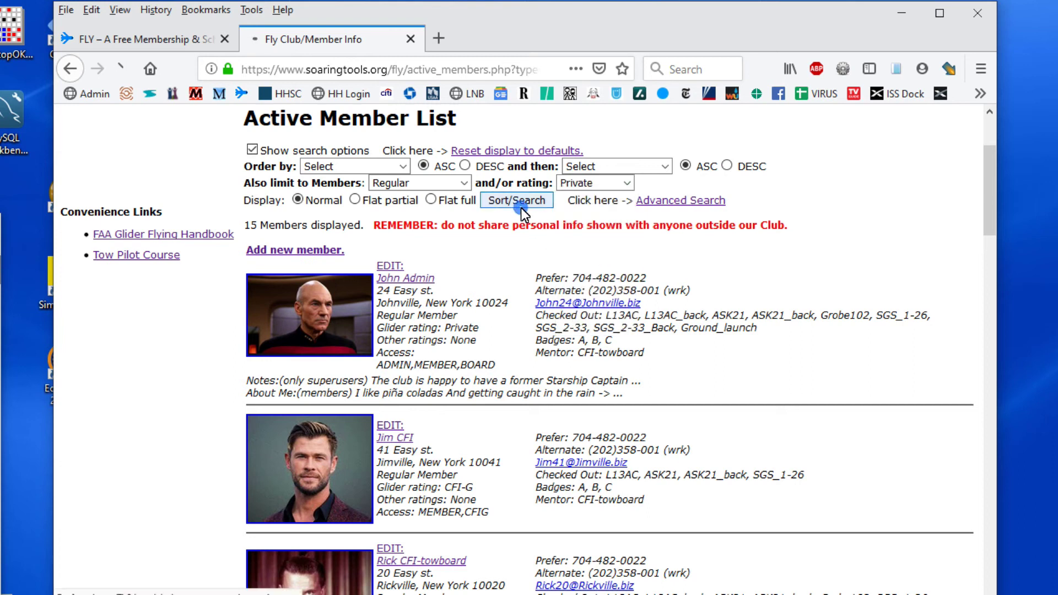
Review the Regular members with a Private rating, and return to the full active member list.
{"action": "scroll", "coordinate": [534, 254], "scroll_direction": "down", "scroll_amount": 3}
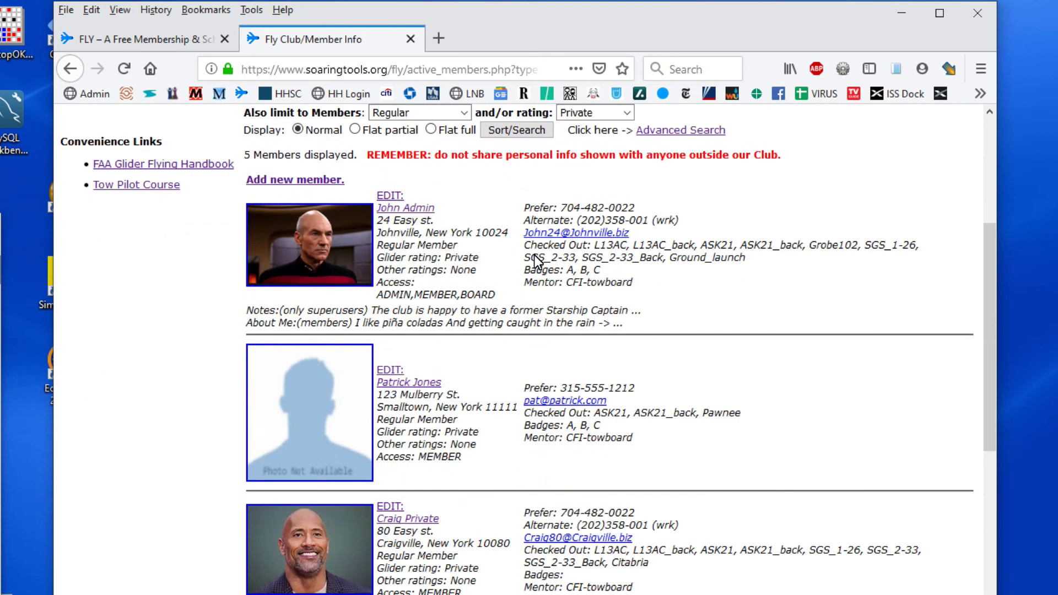
{"action": "scroll", "coordinate": [535, 257], "scroll_direction": "down", "scroll_amount": 5}
{"action": "scroll", "coordinate": [534, 256], "scroll_direction": "up", "scroll_amount": 6}
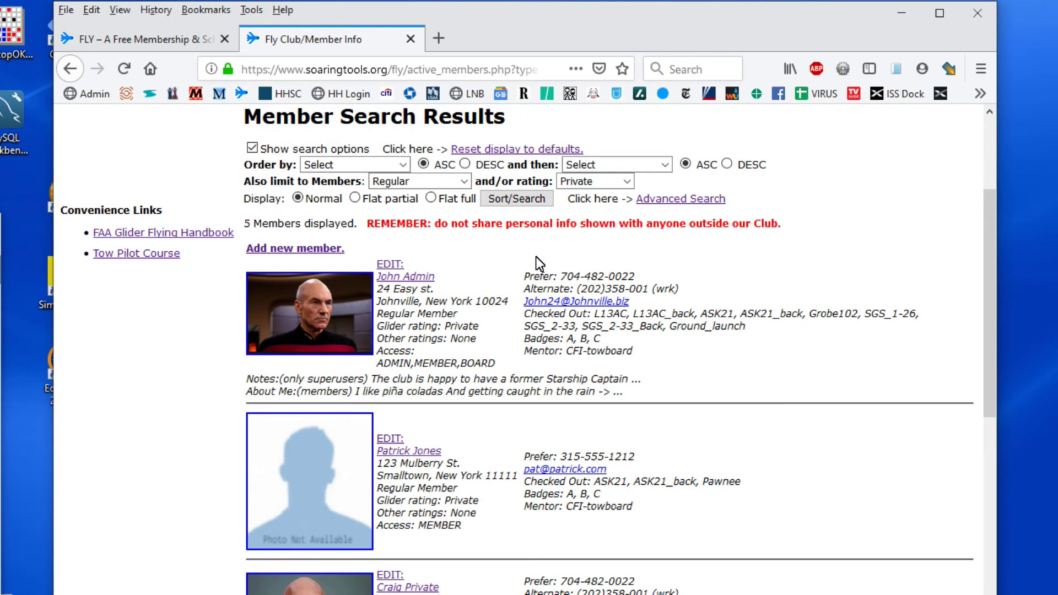
{"action": "scroll", "coordinate": [535, 262], "scroll_direction": "down", "scroll_amount": 5}
{"action": "scroll", "coordinate": [536, 256], "scroll_direction": "up", "scroll_amount": 6}
{"action": "key", "text": "alt+Left"}
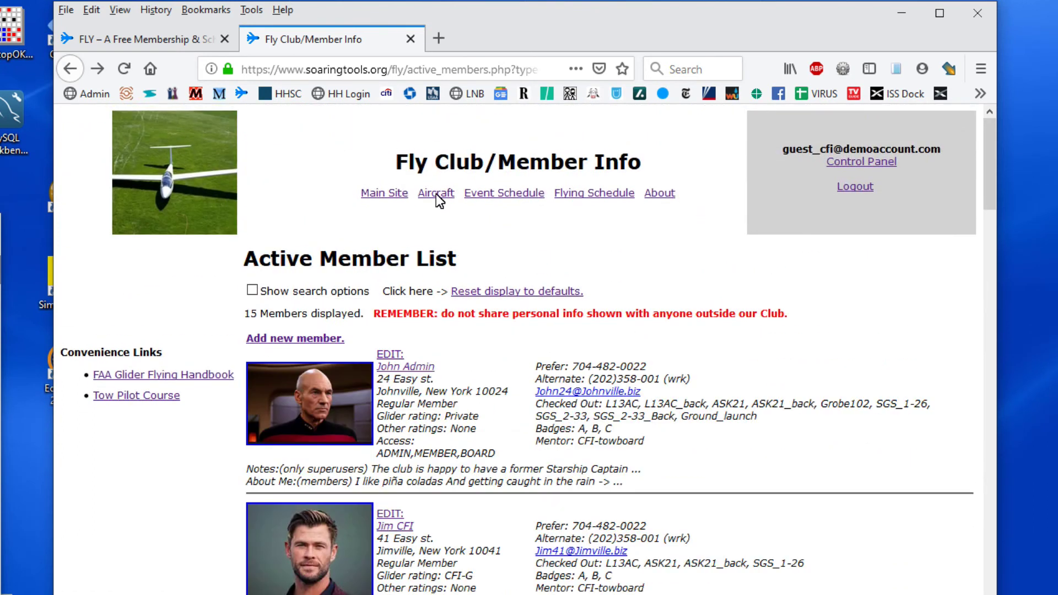
Open the Advanced Member Search form from the member list's search options and read its instructions.
{"action": "left_click", "coordinate": [252, 290]}
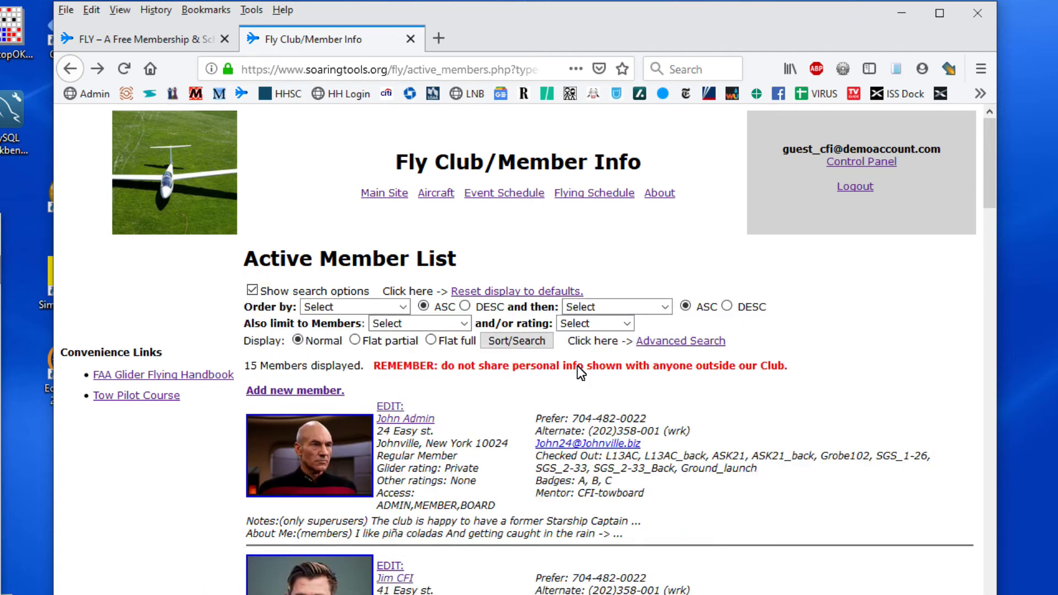
{"action": "left_click", "coordinate": [700, 340]}
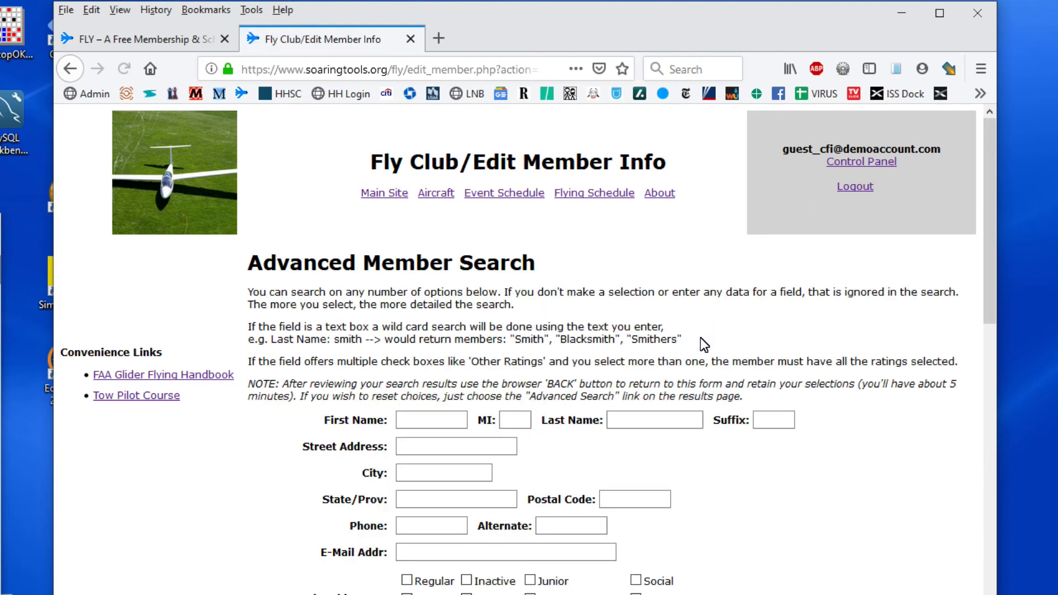
{"action": "scroll", "coordinate": [701, 338], "scroll_direction": "down", "scroll_amount": 3}
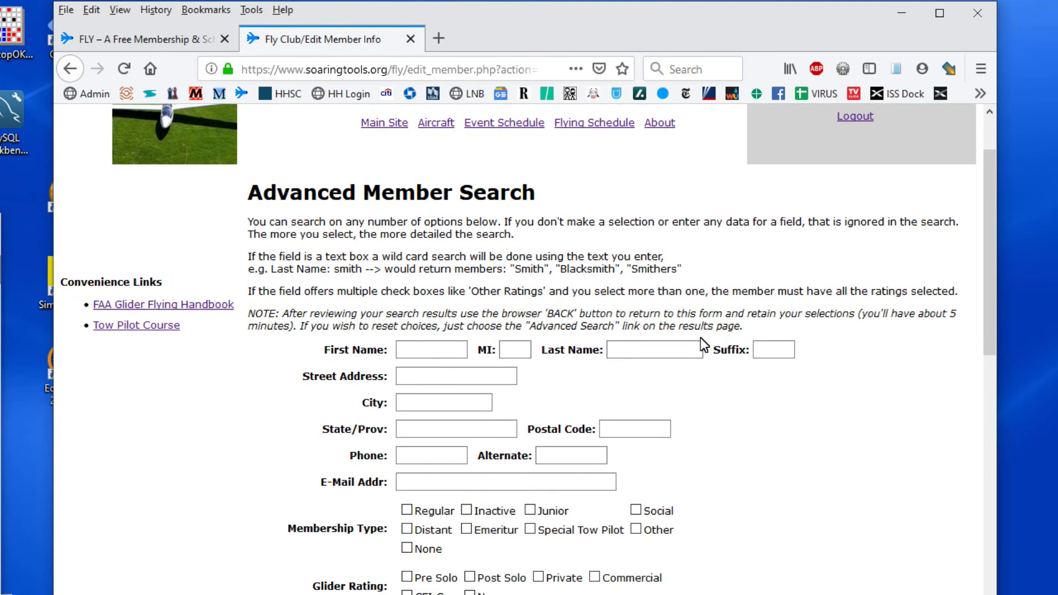
Run an advanced search for Regular members with a CFI-G glider rating who are checked out in the Pawnee.
{"action": "scroll", "coordinate": [701, 338], "scroll_direction": "down", "scroll_amount": 3}
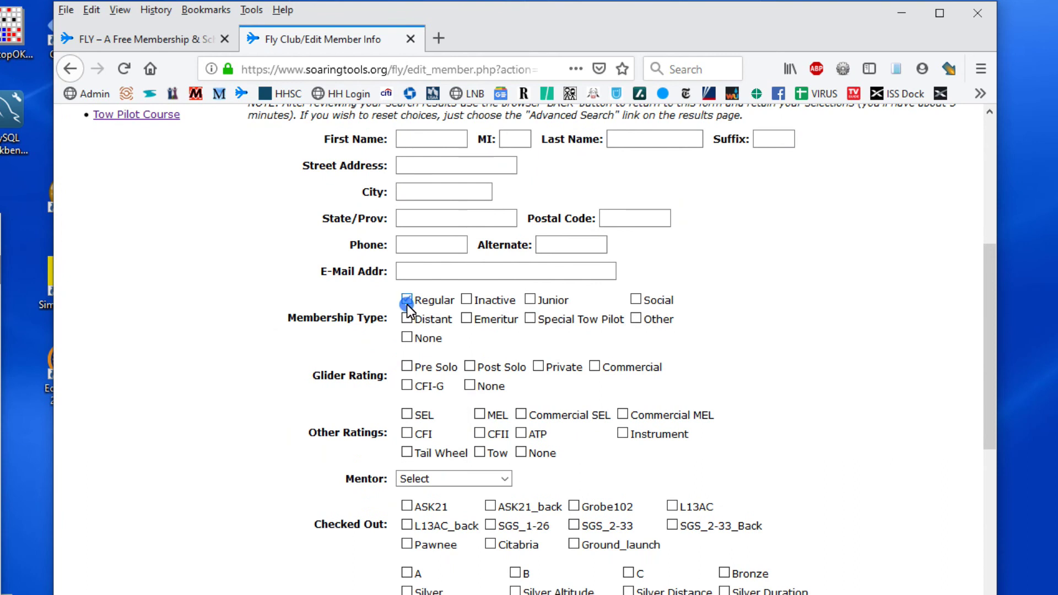
{"action": "scroll", "coordinate": [420, 316], "scroll_direction": "down", "scroll_amount": 2}
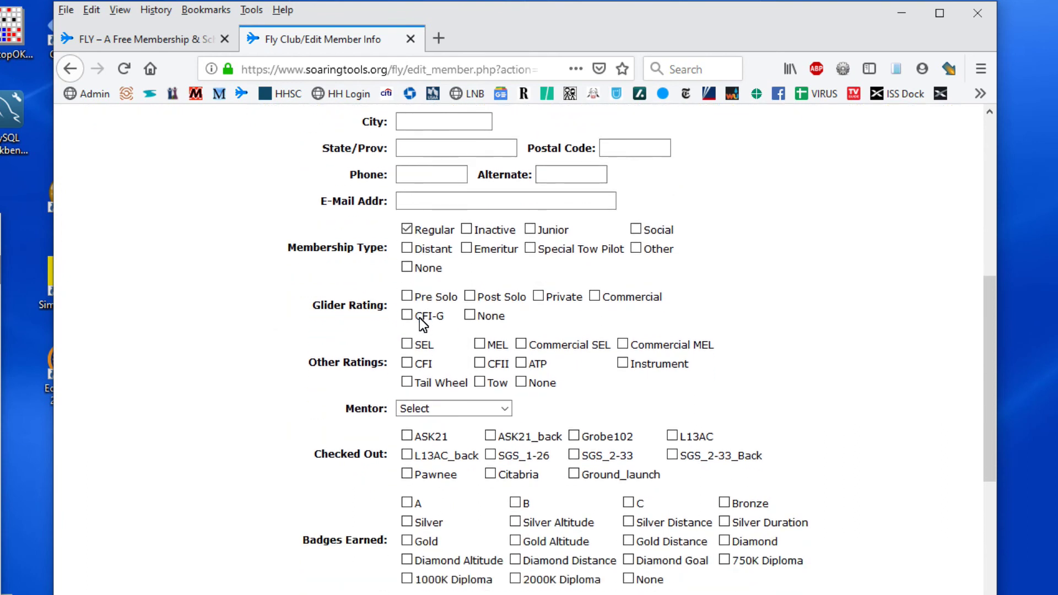
{"action": "scroll", "coordinate": [410, 316], "scroll_direction": "down", "scroll_amount": 2}
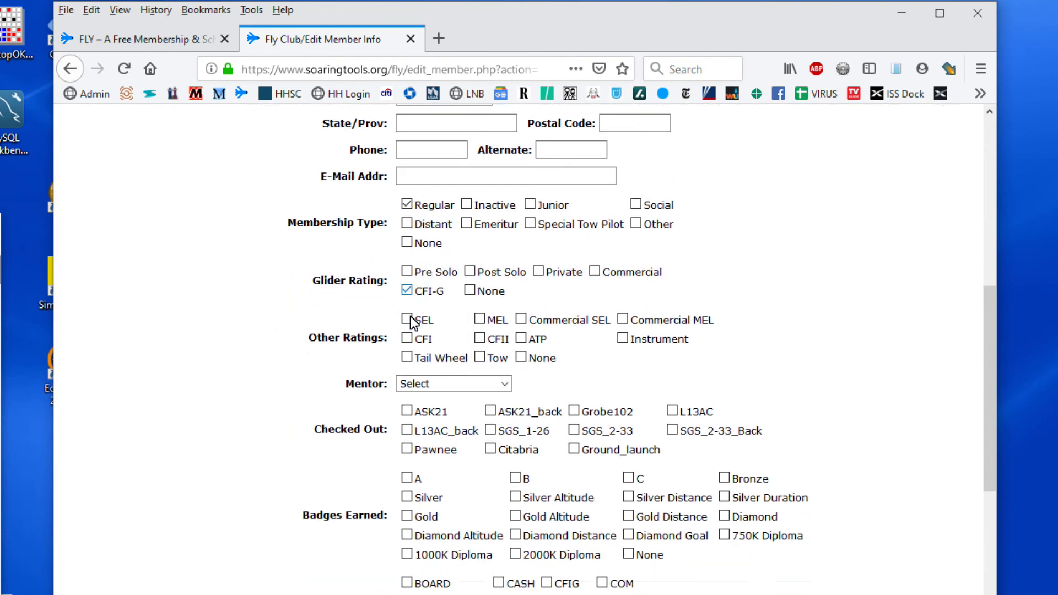
{"action": "scroll", "coordinate": [409, 316], "scroll_direction": "down", "scroll_amount": 2}
{"action": "scroll", "coordinate": [410, 316], "scroll_direction": "down", "scroll_amount": 2}
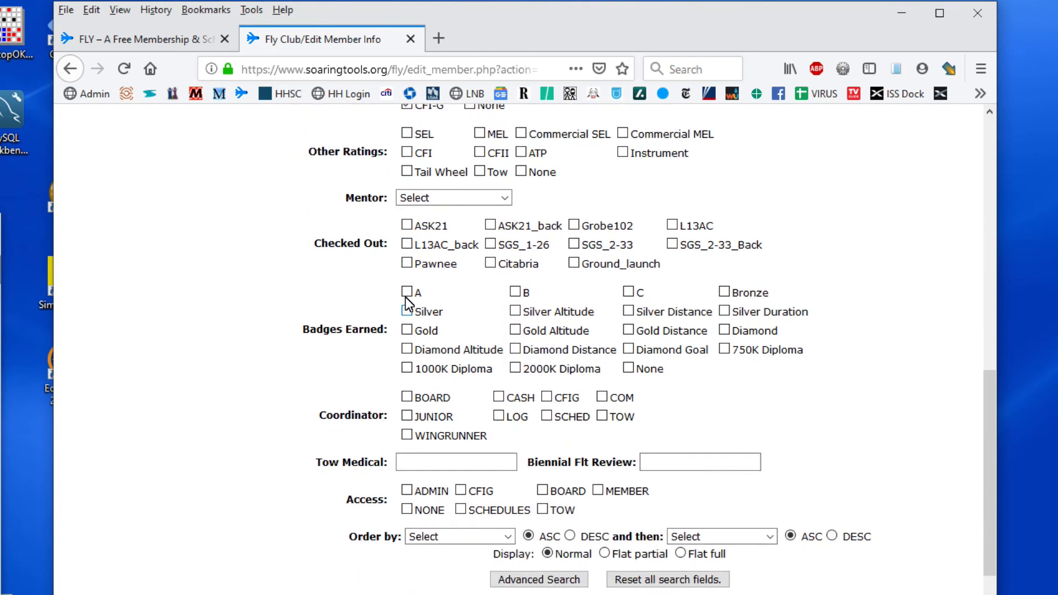
{"action": "left_click", "coordinate": [406, 263]}
{"action": "scroll", "coordinate": [525, 325], "scroll_direction": "down", "scroll_amount": 1}
{"action": "left_click", "coordinate": [563, 544]}
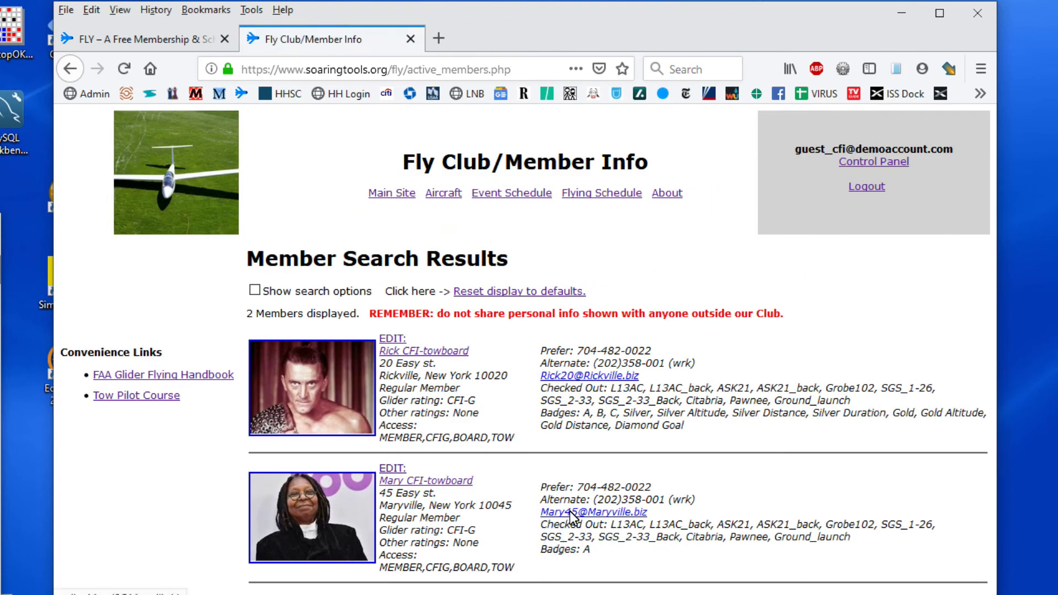
List all members again without filters, and show them in the Flat partial display.
{"action": "left_click", "coordinate": [254, 290]}
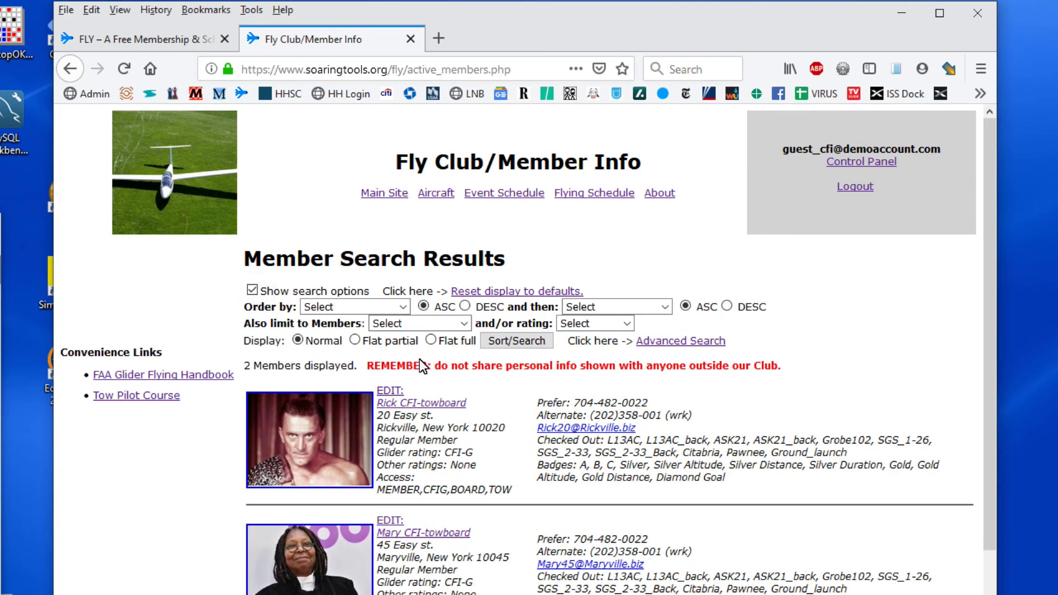
{"action": "left_click", "coordinate": [524, 342]}
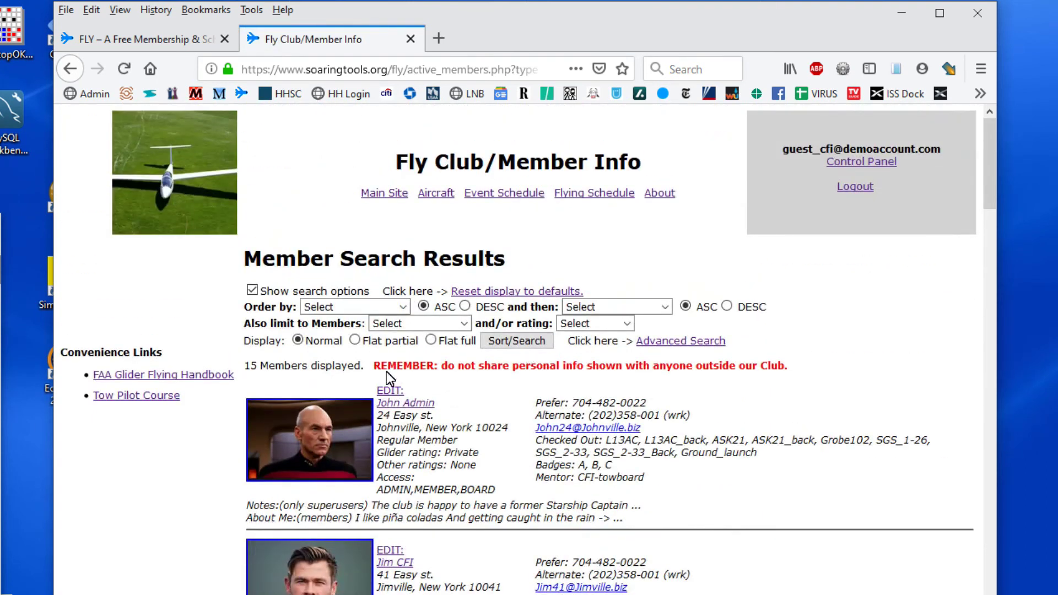
{"action": "left_click", "coordinate": [356, 340]}
{"action": "left_click", "coordinate": [512, 342]}
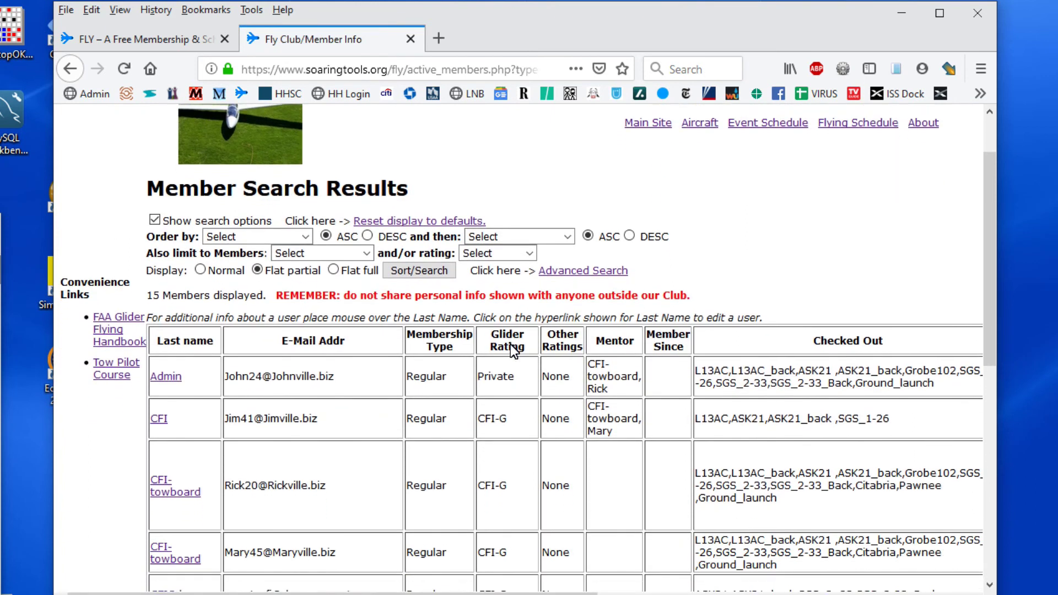
{"action": "scroll", "coordinate": [513, 350], "scroll_direction": "down", "scroll_amount": 2}
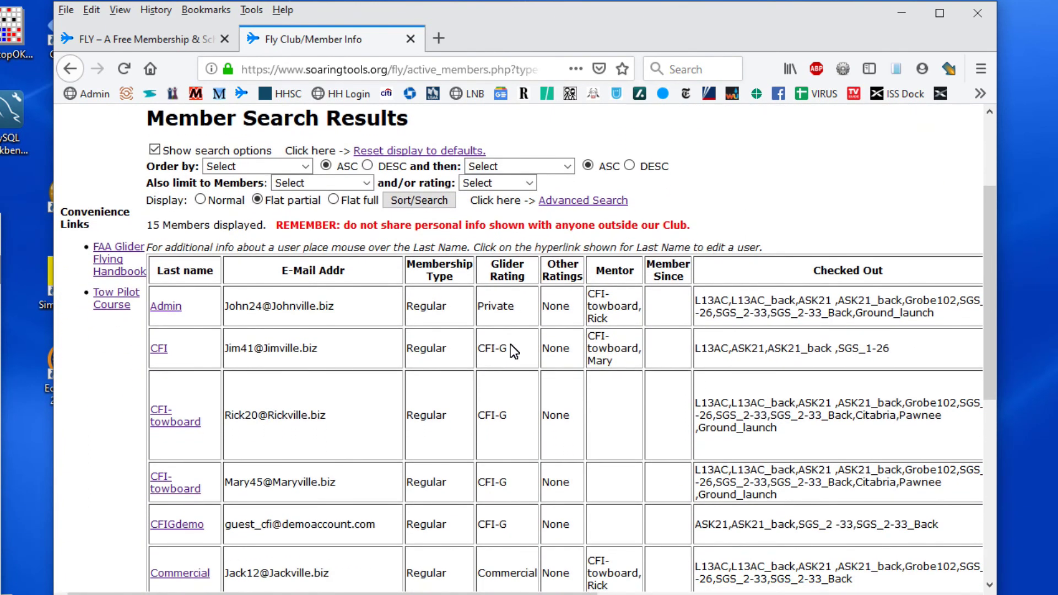
{"action": "scroll", "coordinate": [509, 343], "scroll_direction": "down", "scroll_amount": 2}
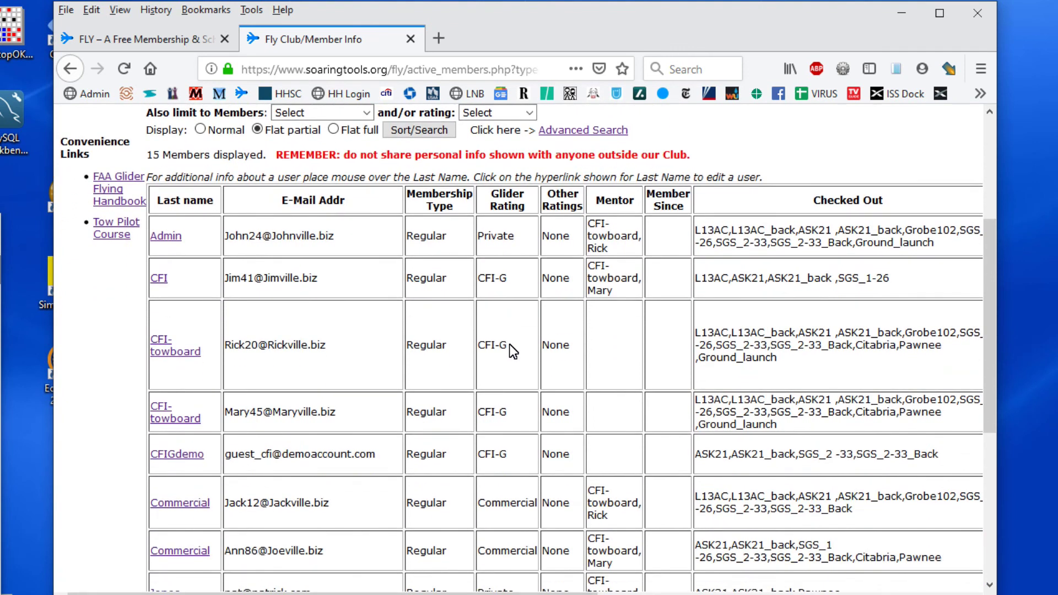
Sort the flat member table by Glider Rating in ascending order and look through the reordered rows.
{"action": "scroll", "coordinate": [509, 344], "scroll_direction": "up", "scroll_amount": 2}
{"action": "left_click", "coordinate": [305, 166]}
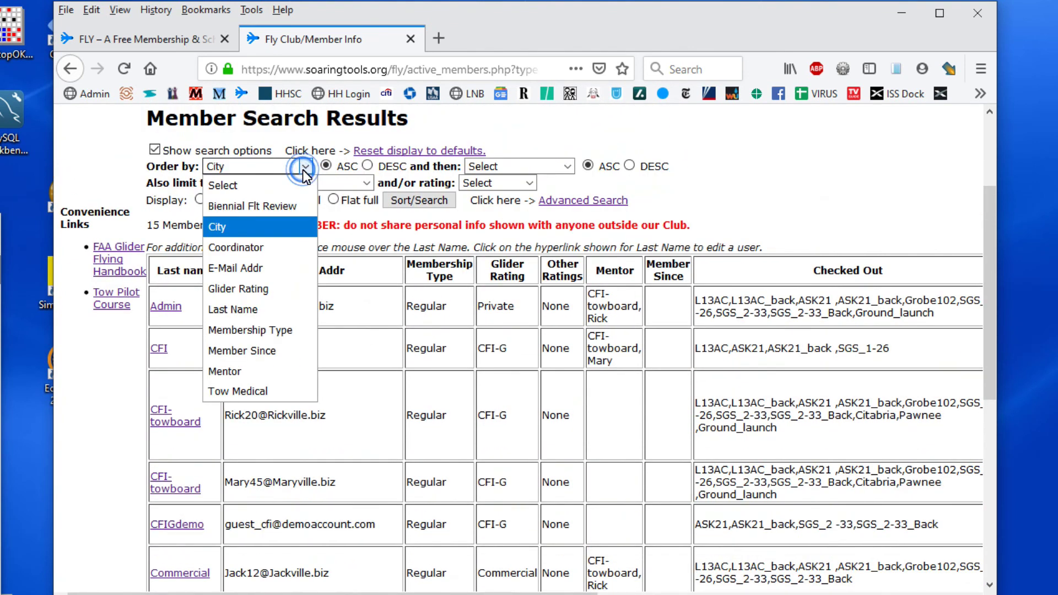
{"action": "left_click", "coordinate": [279, 287]}
{"action": "left_click", "coordinate": [430, 200]}
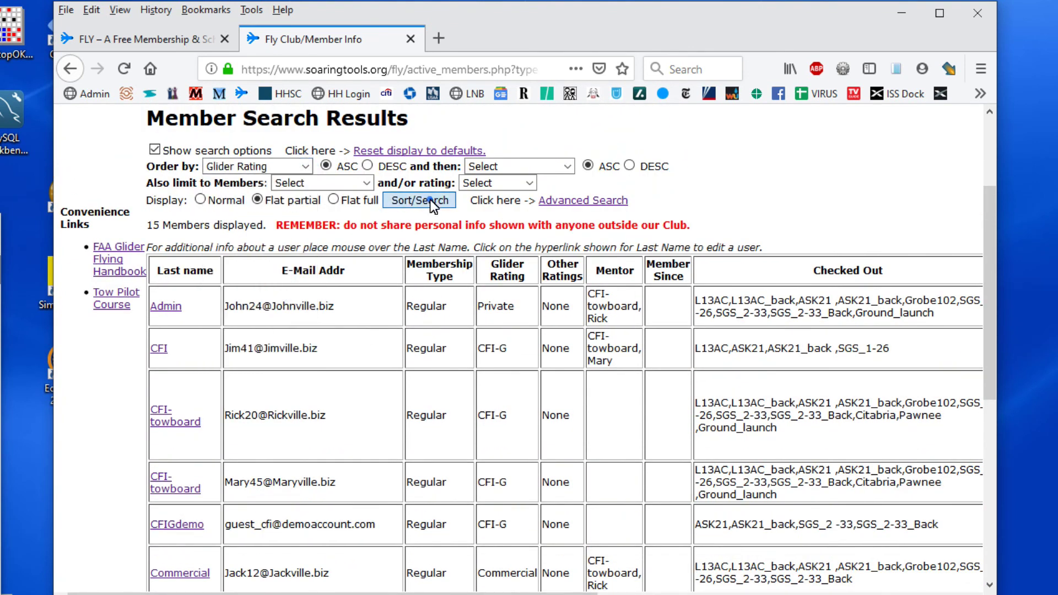
{"action": "scroll", "coordinate": [510, 321], "scroll_direction": "down", "scroll_amount": 10}
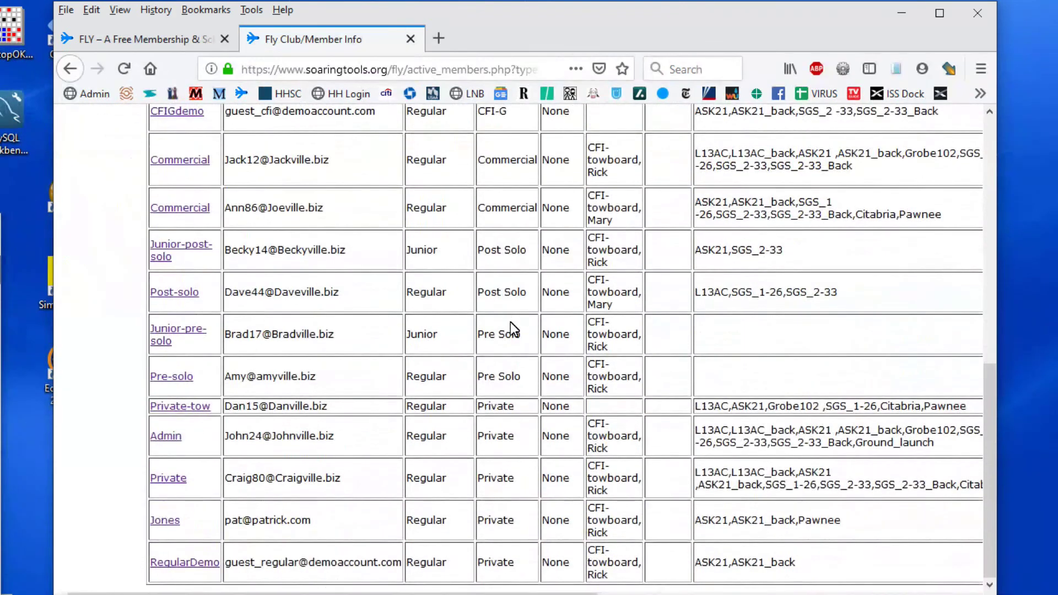
{"action": "scroll", "coordinate": [510, 322], "scroll_direction": "up", "scroll_amount": 10}
{"action": "scroll", "coordinate": [510, 322], "scroll_direction": "down", "scroll_amount": 7}
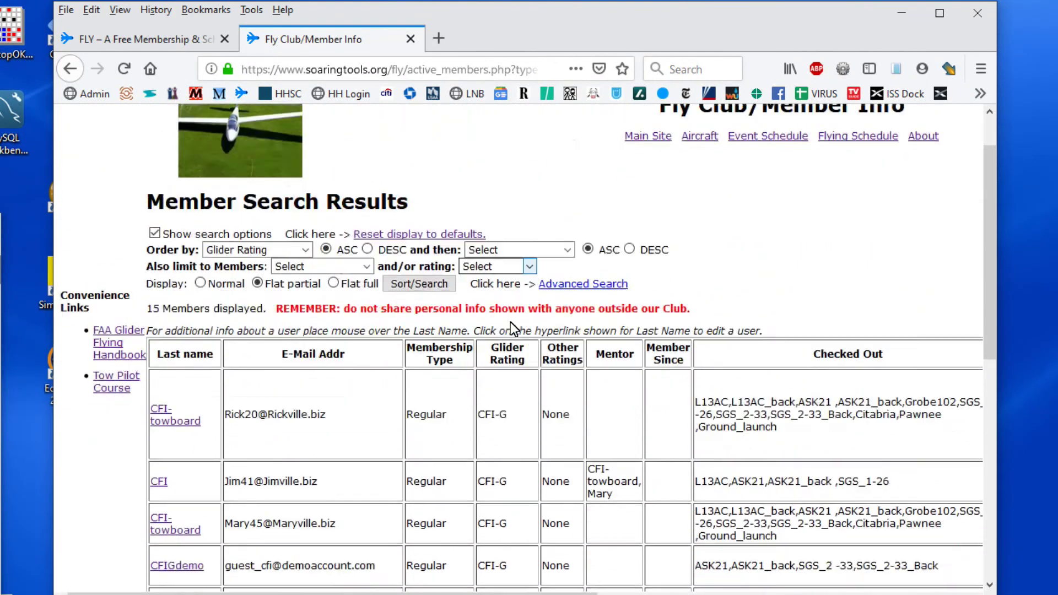
{"action": "scroll", "coordinate": [510, 322], "scroll_direction": "up", "scroll_amount": 3}
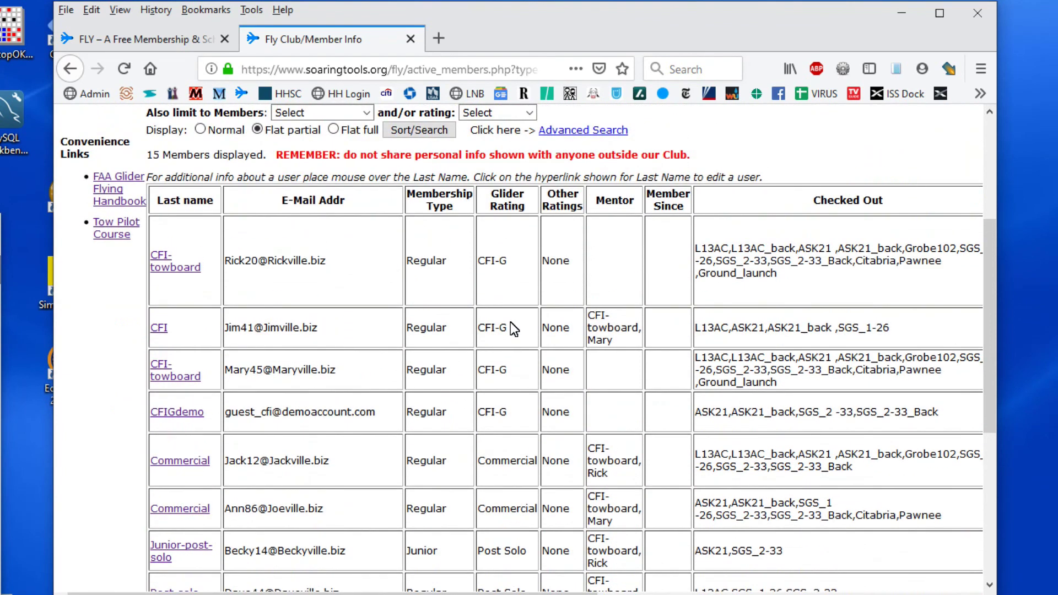